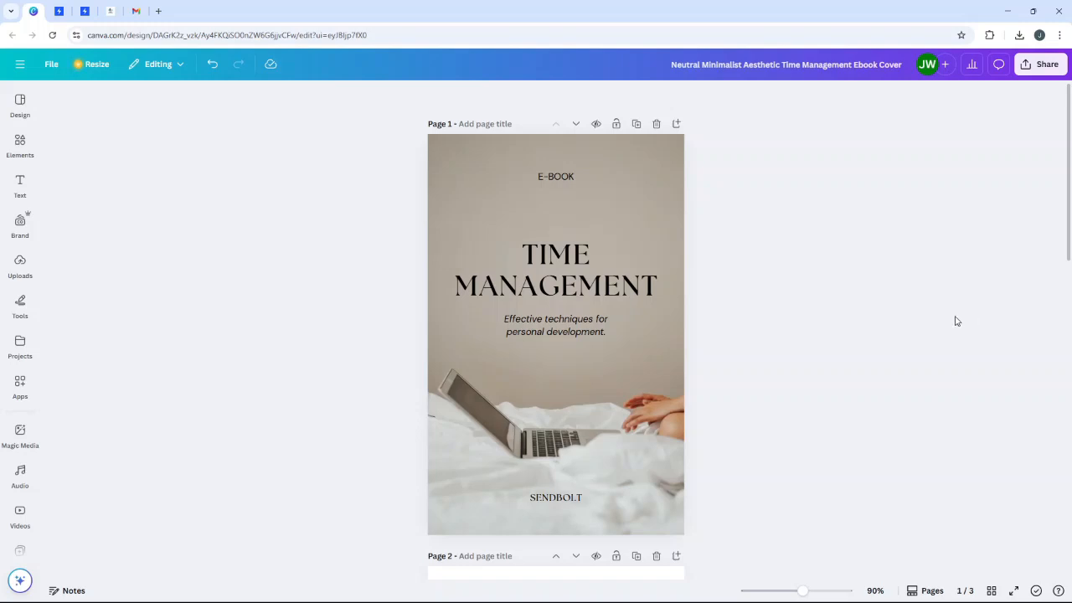
- Browse the SendBolt website's pricing plans, then return to the empty Products dashboard
scroll(736, 327, "down", 7)
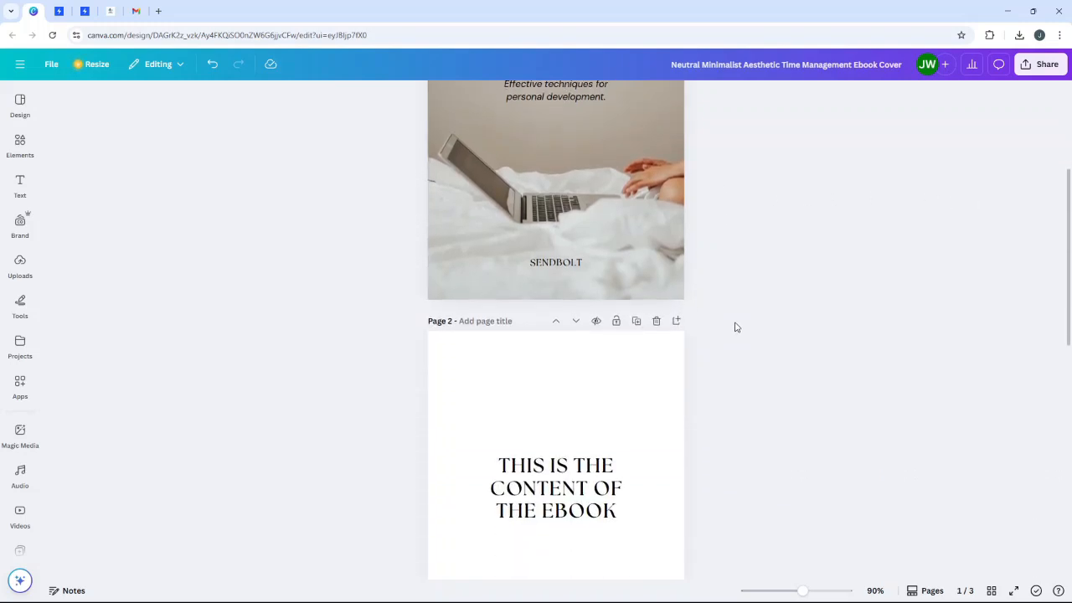
scroll(735, 327, "down", 3)
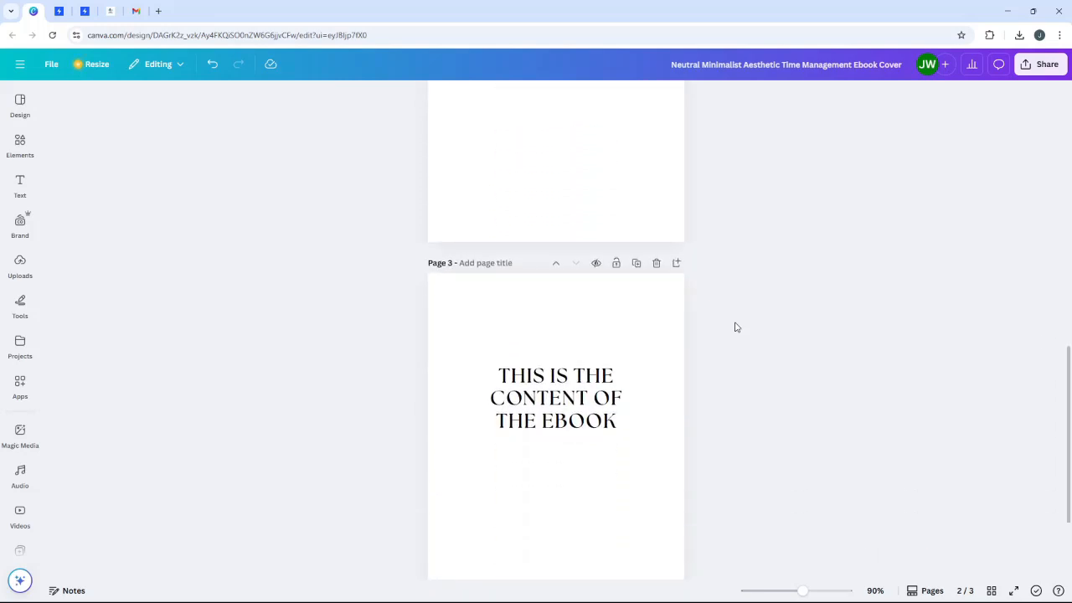
scroll(735, 327, "up", 5)
scroll(736, 327, "up", 2)
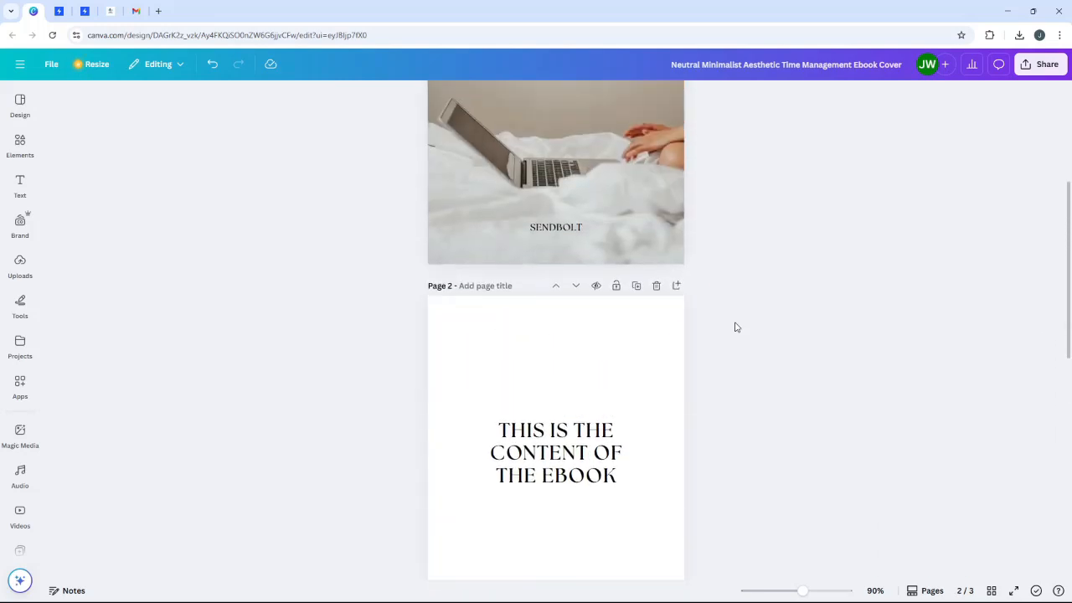
scroll(735, 326, "up", 2)
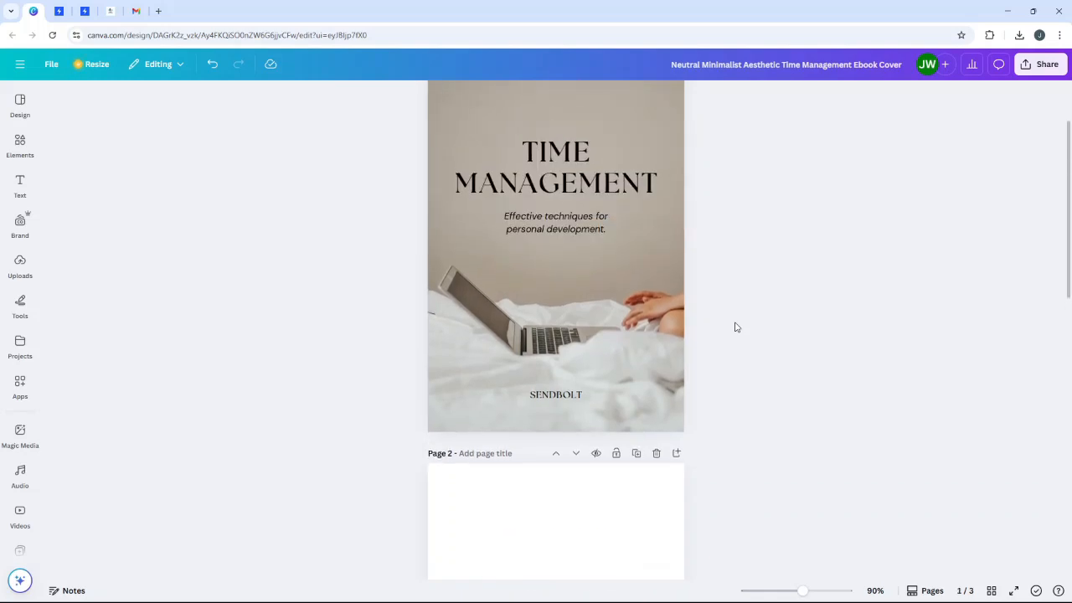
scroll(735, 327, "up", 1)
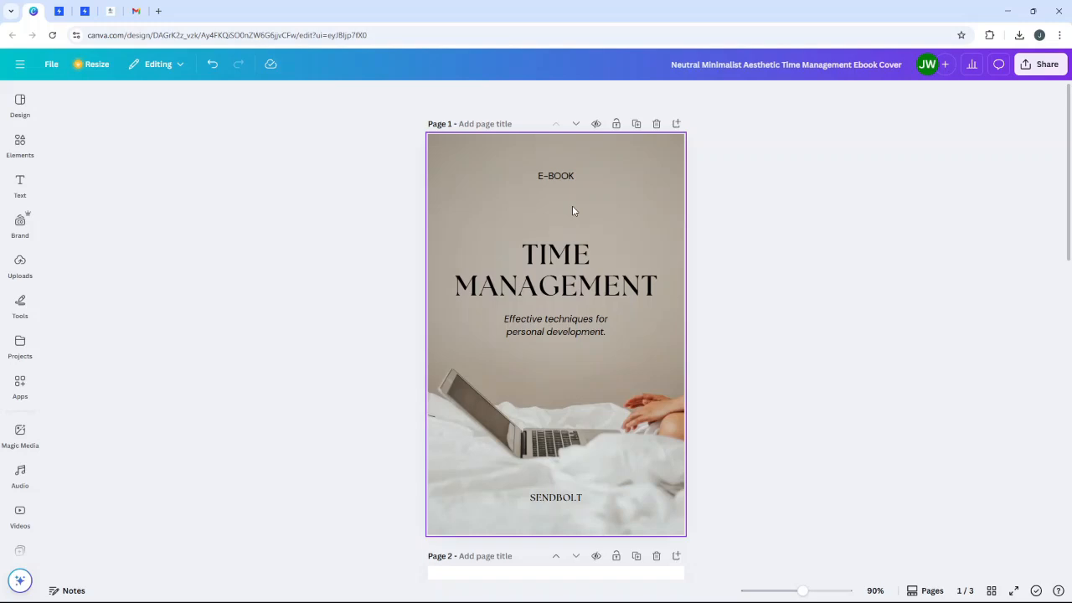
scroll(805, 225, "down", 3)
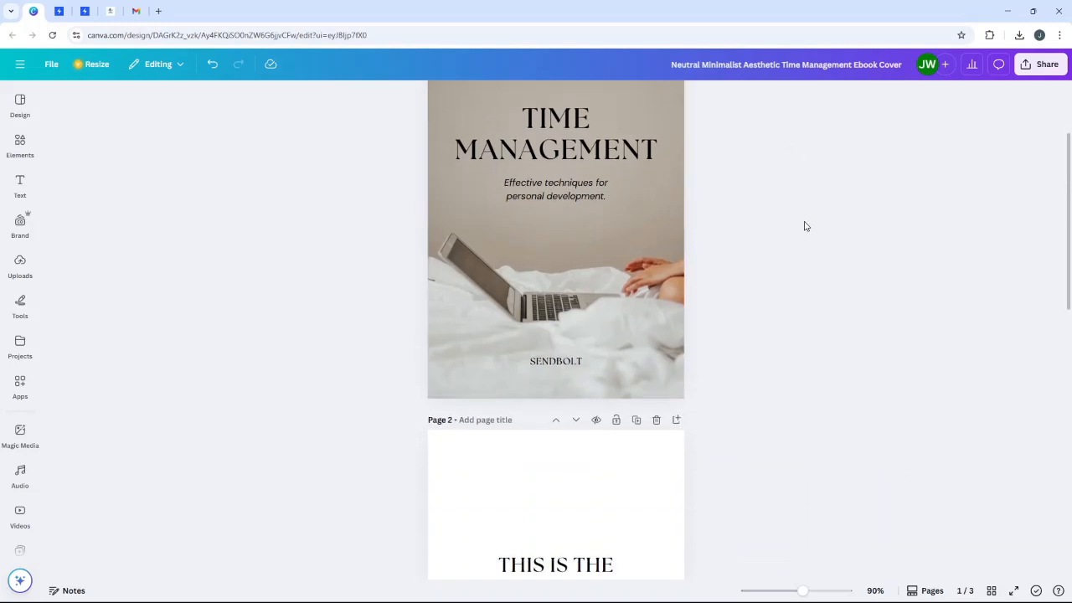
scroll(805, 226, "down", 4)
scroll(805, 225, "down", 8)
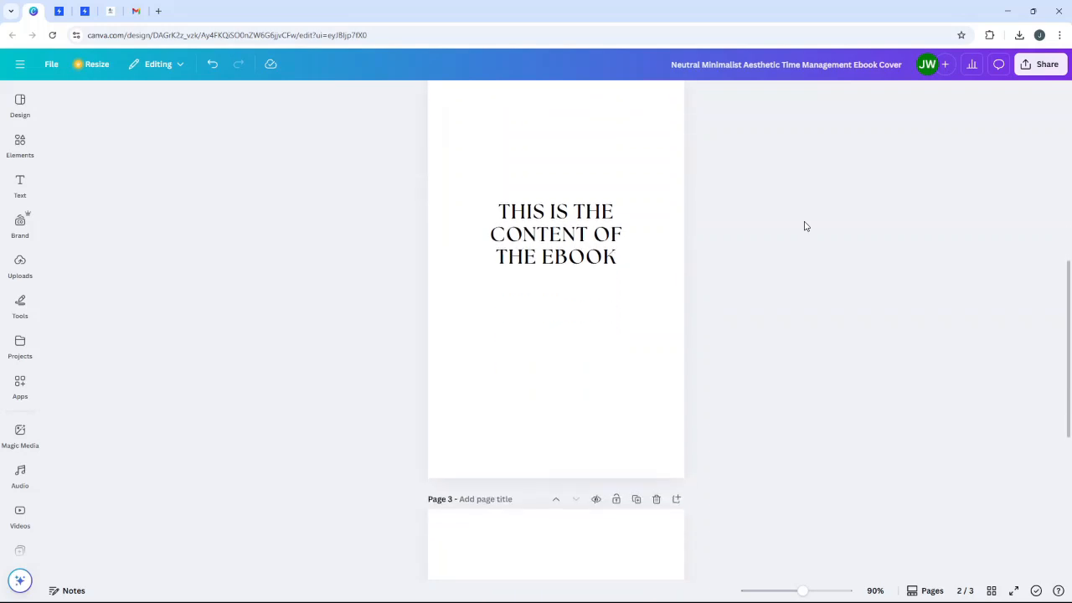
scroll(805, 226, "up", 2)
scroll(805, 226, "up", 12)
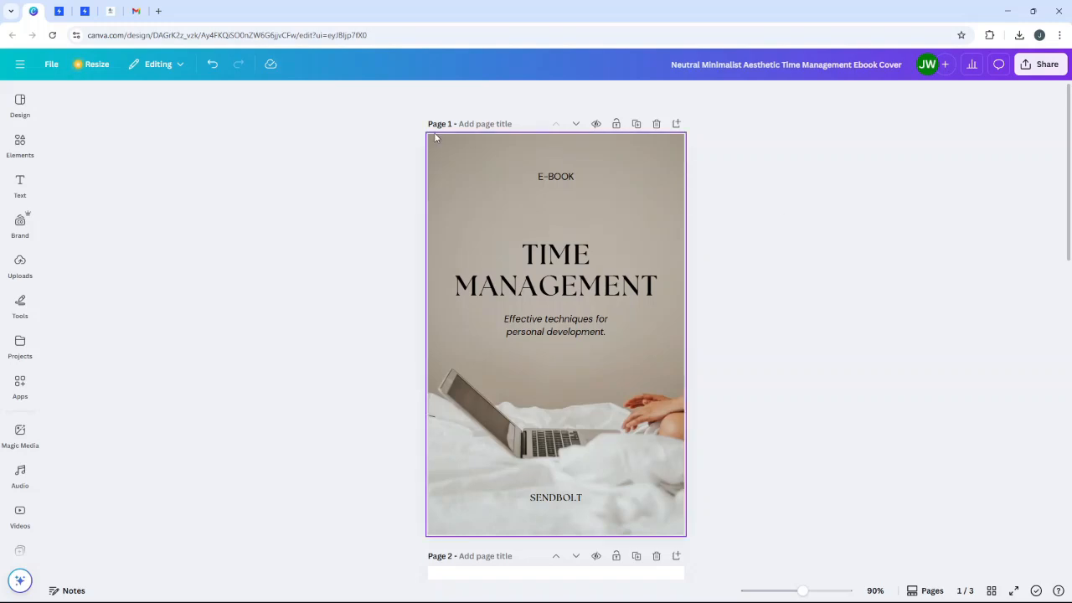
left_click(58, 11)
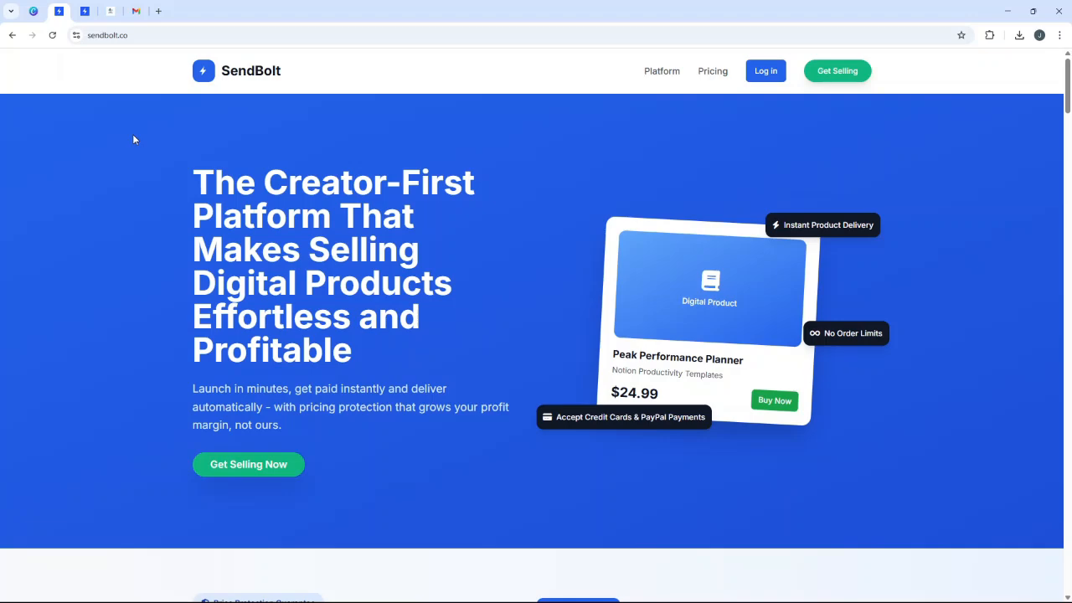
left_click_drag(1068, 103, 1053, 411)
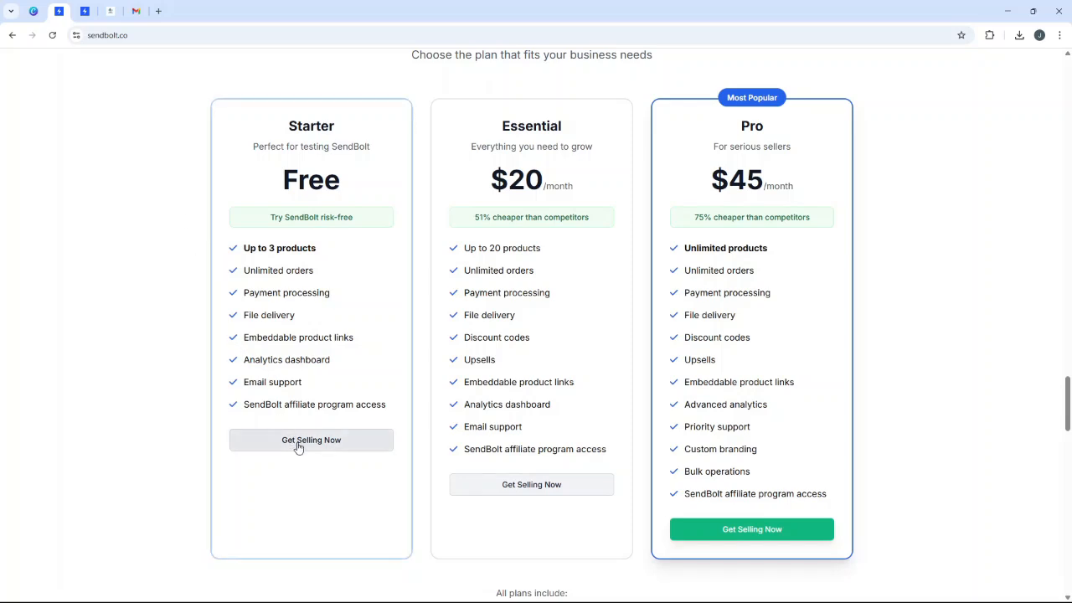
left_click(85, 11)
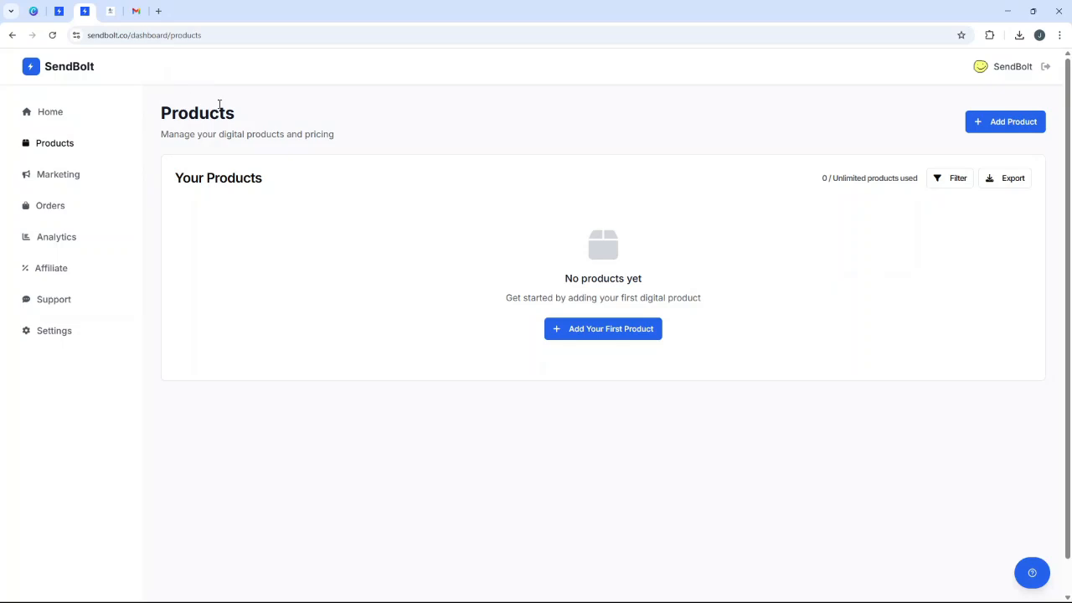
- From Home, go to Products and start Add Your First Product to see the product types
left_click(105, 113)
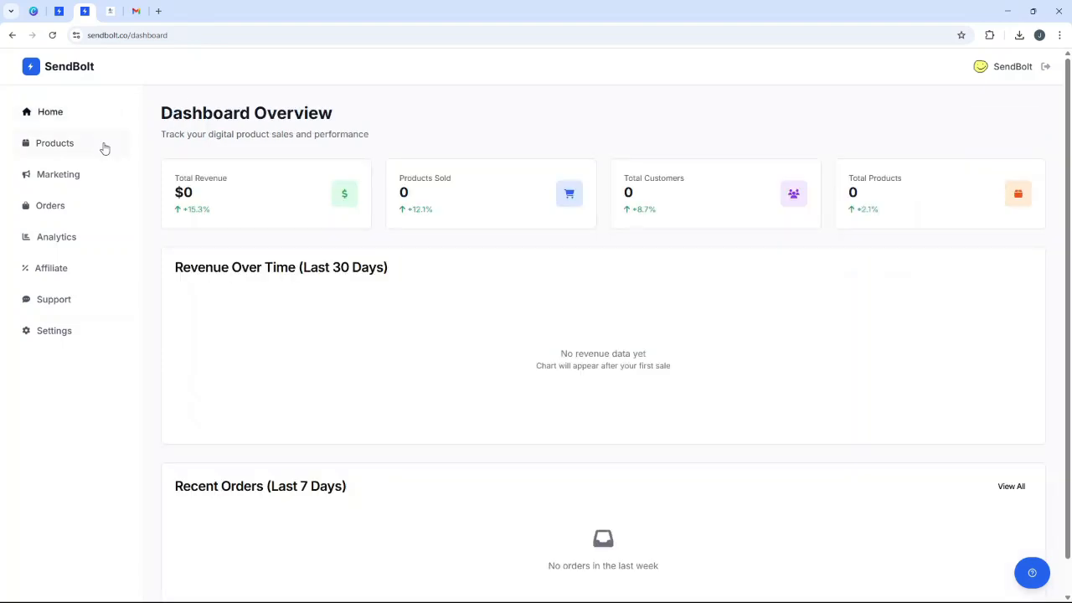
left_click(104, 148)
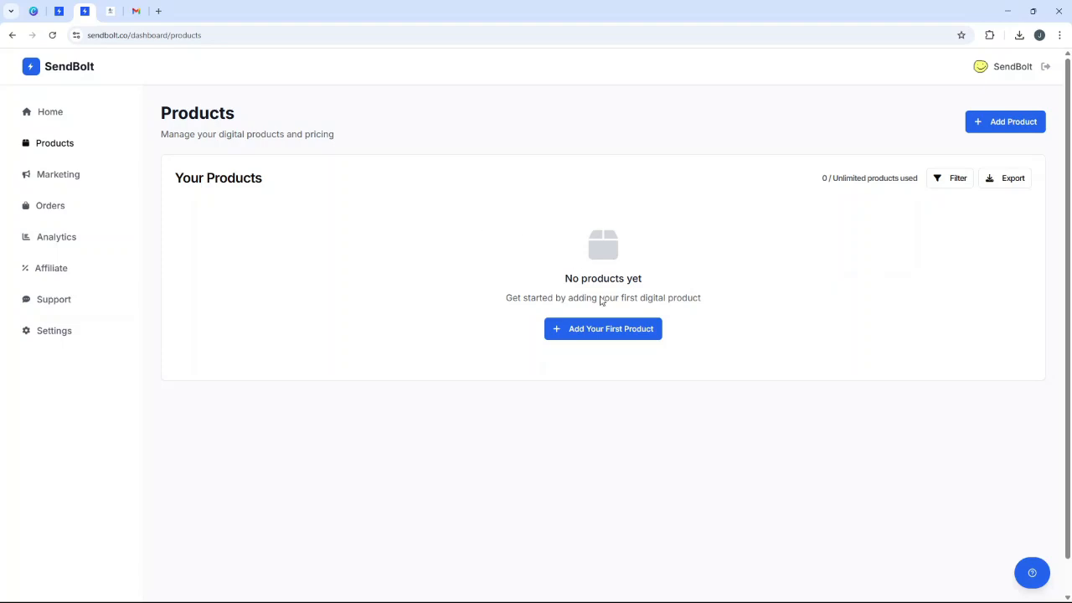
left_click(603, 330)
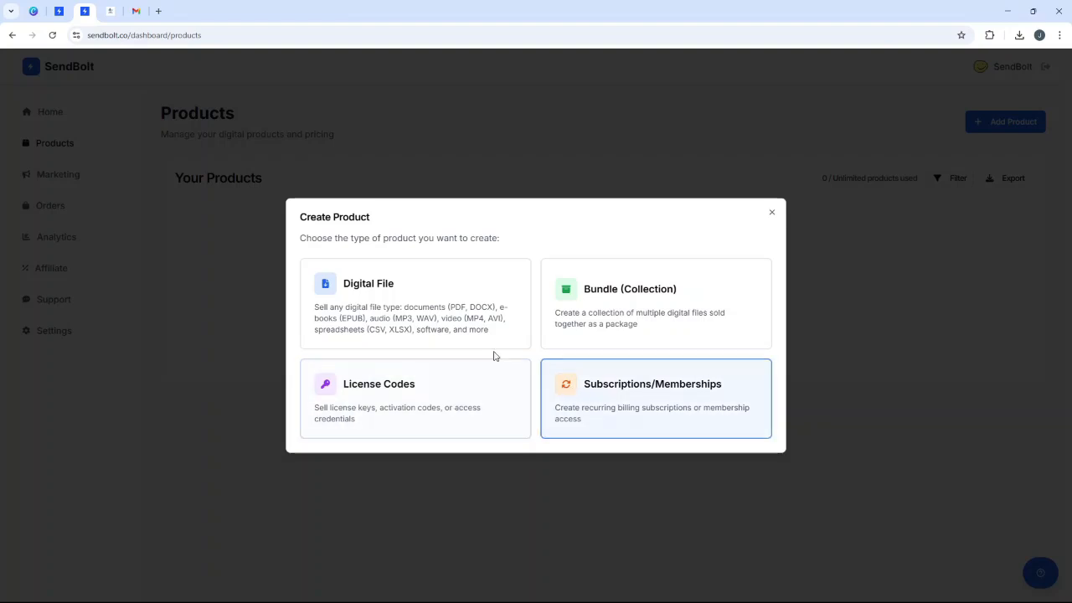
- Create a Digital File product named 'My Best eBook', priced 9.95, labelled 'Top Rated eBook'
left_click(395, 297)
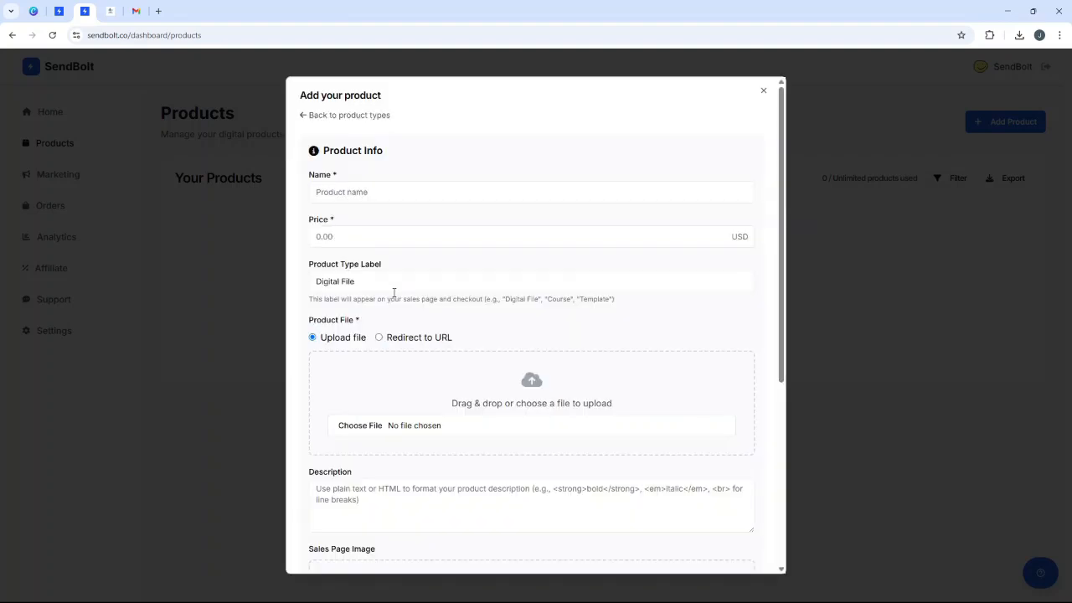
left_click(389, 191)
type("My")
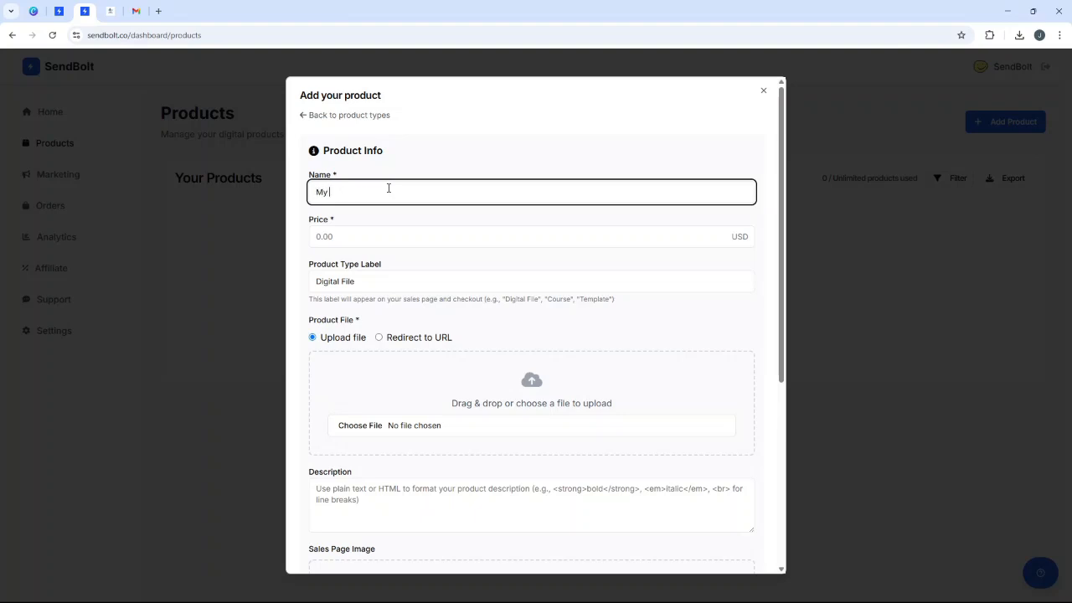
type(" Best eBook")
left_click(361, 229)
type("9.95")
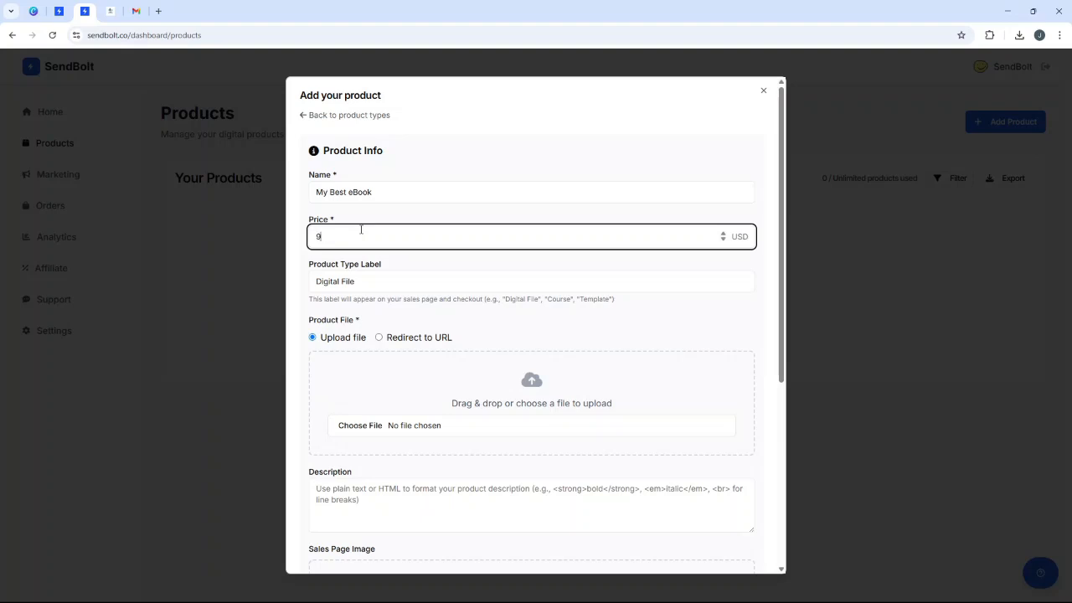
triple_click(362, 274)
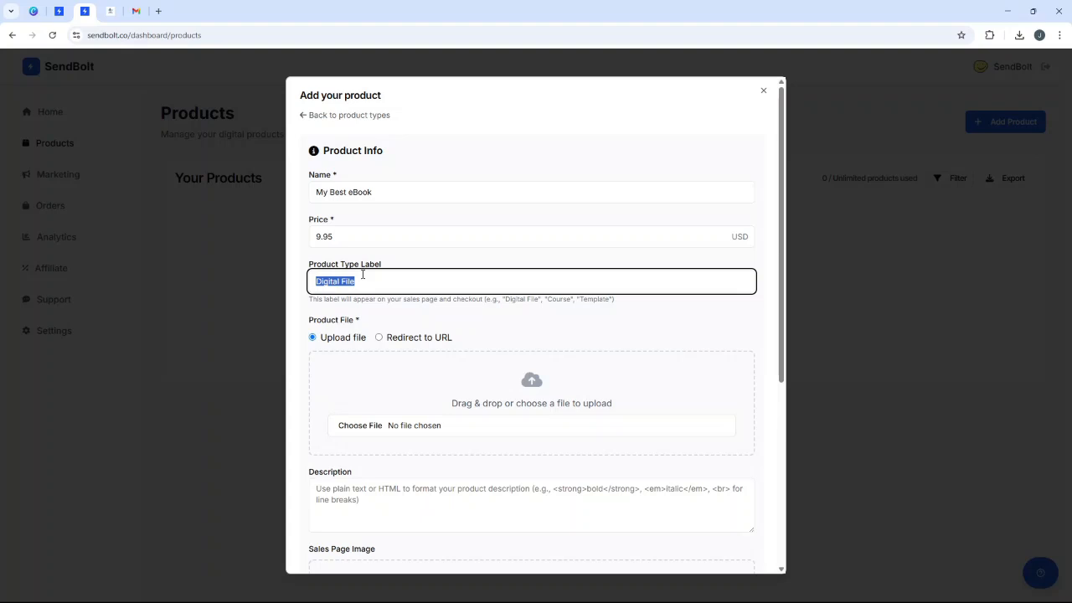
type("Top Rated eBook")
- Keep Upload file as the delivery method and open the product file picker
scroll(373, 352, "down", 1)
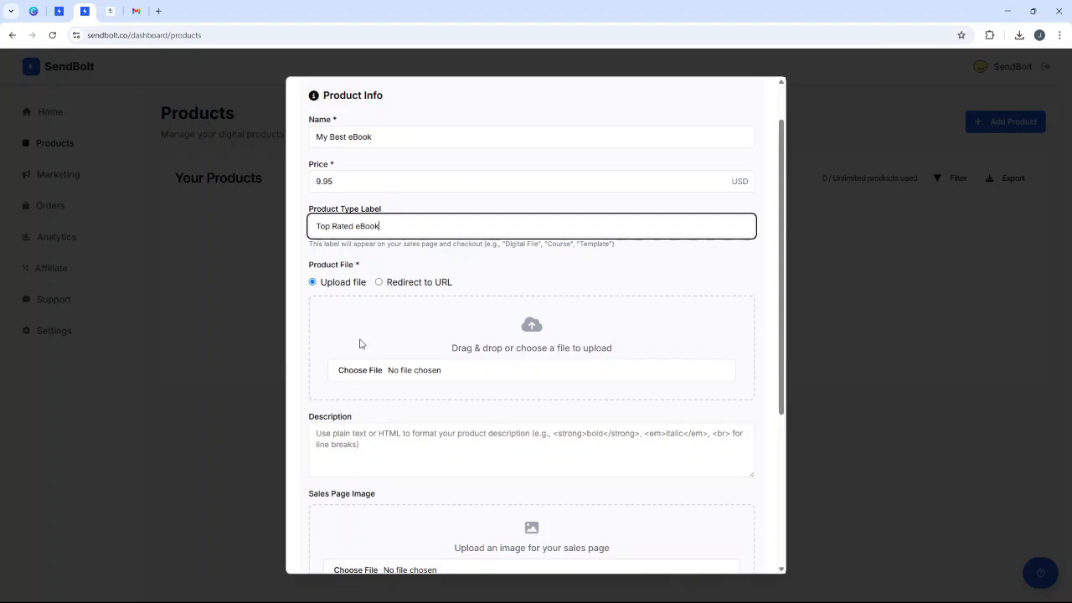
left_click(379, 283)
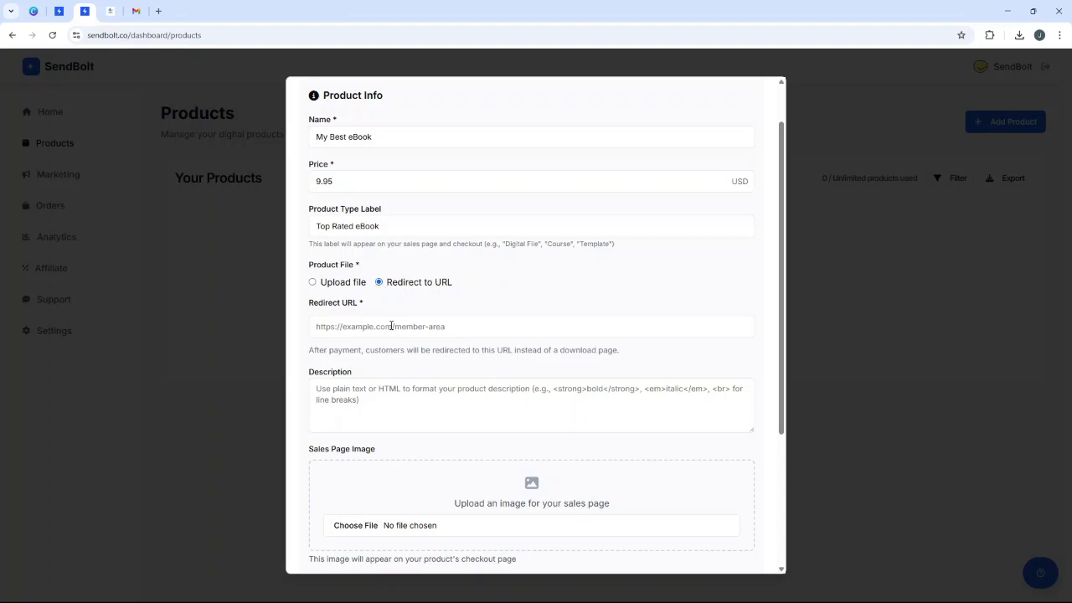
left_click(333, 285)
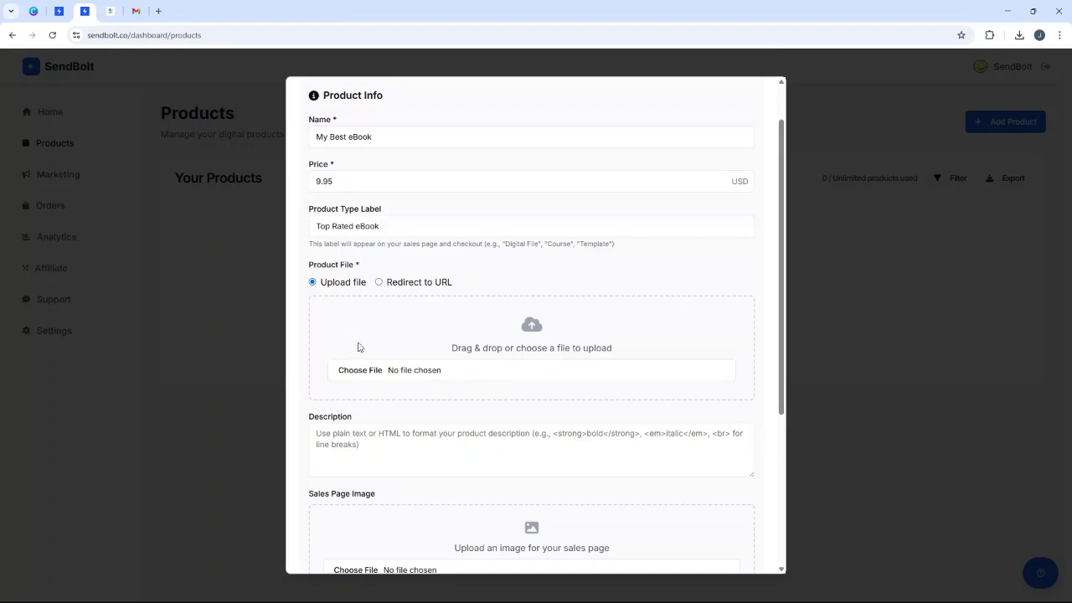
left_click(364, 374)
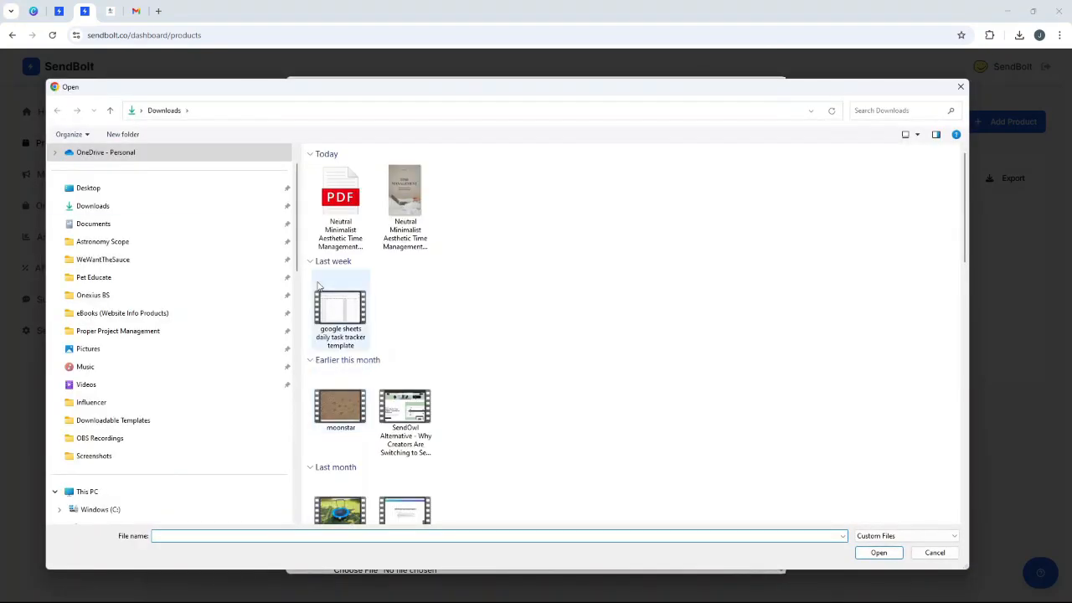
- Attach 'Neutral Minimalist Aesthetic Time Management Ebook Cover.pdf' as the product file
left_click(344, 186)
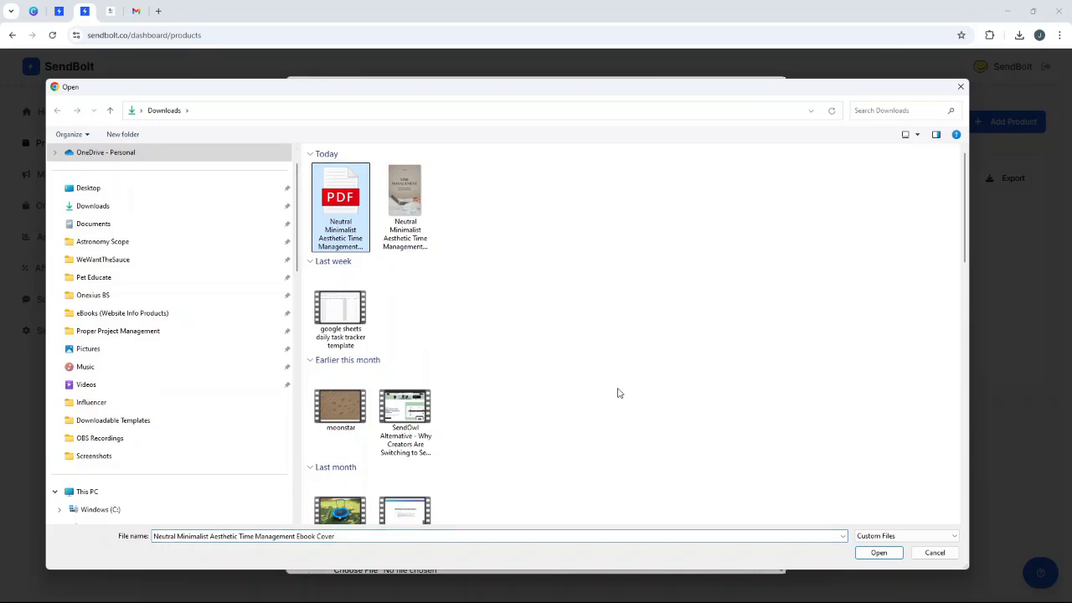
left_click(871, 555)
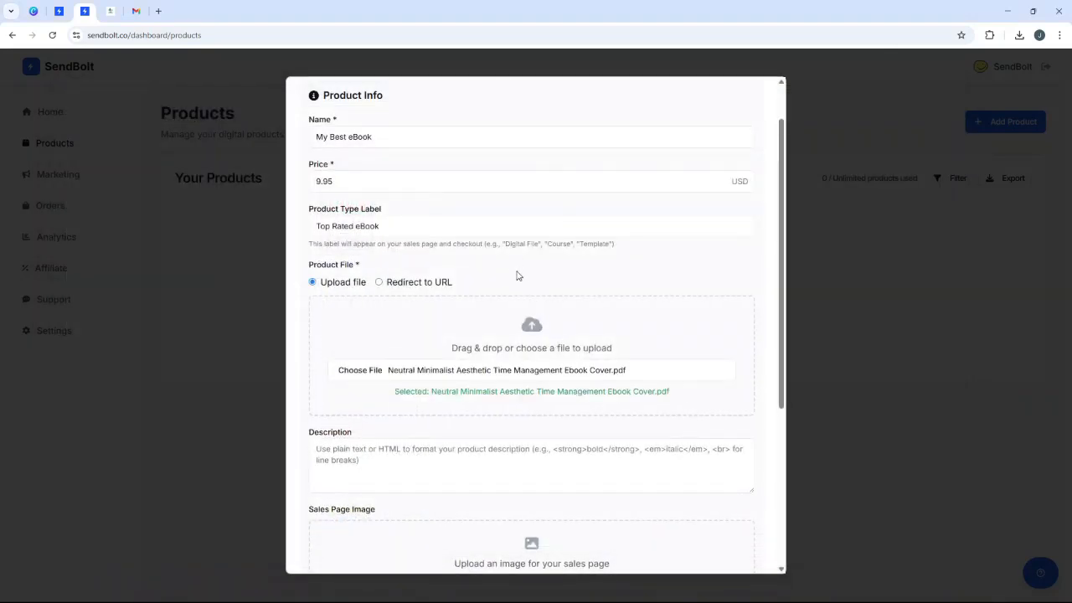
scroll(517, 276, "down", 2)
left_click(434, 288)
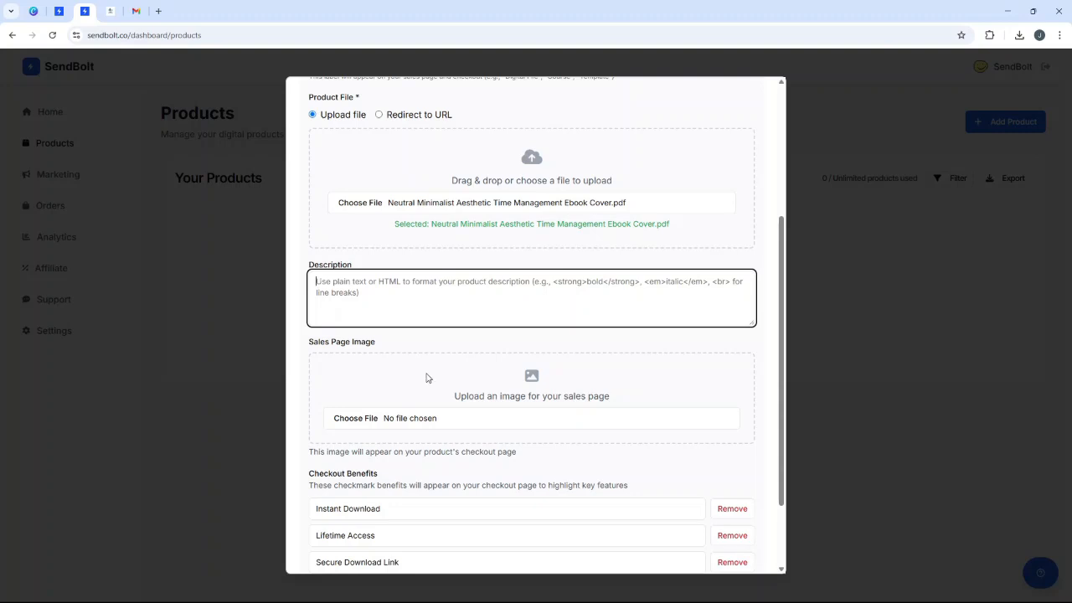
- Set the ebook cover PNG as the sales page image
left_click(372, 419)
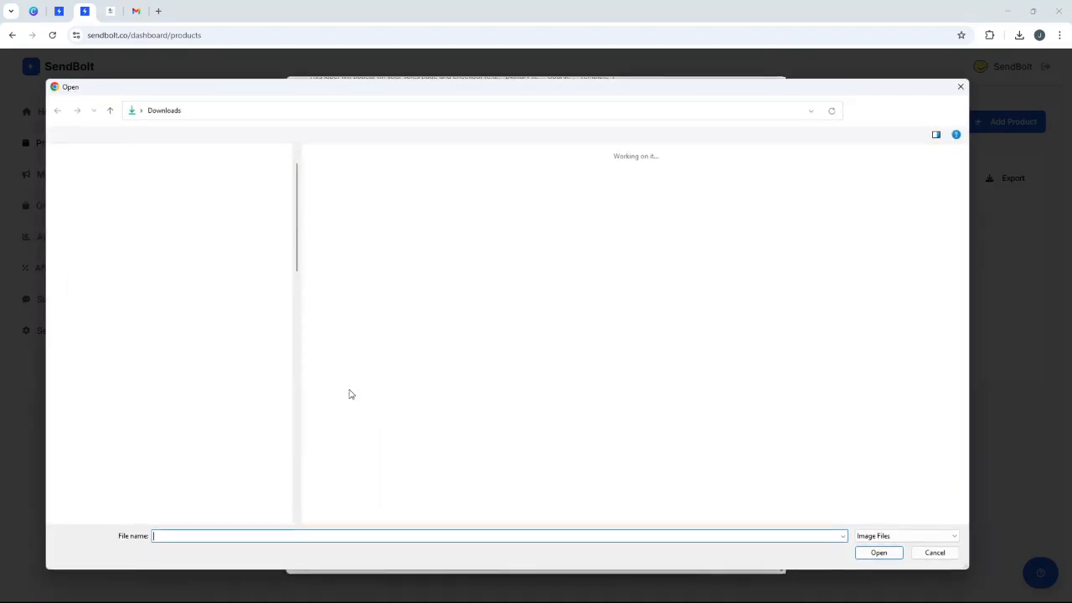
left_click(347, 182)
left_click(879, 552)
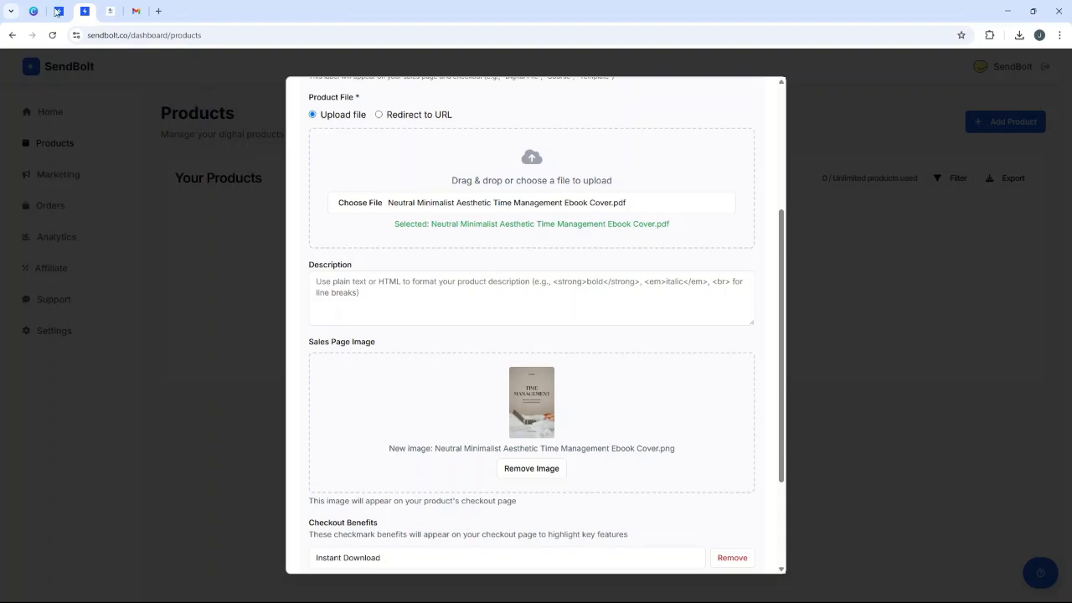
- Review the benefit text and create the My Best eBook product at $9.95
scroll(545, 302, "down", 1)
scroll(588, 349, "down", 2)
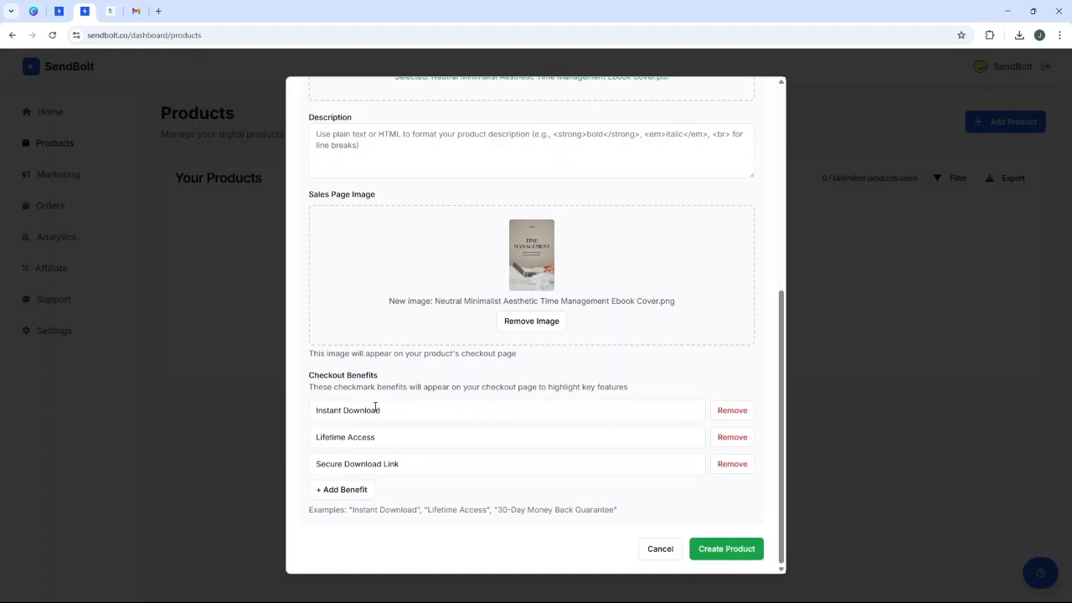
double_click(361, 410)
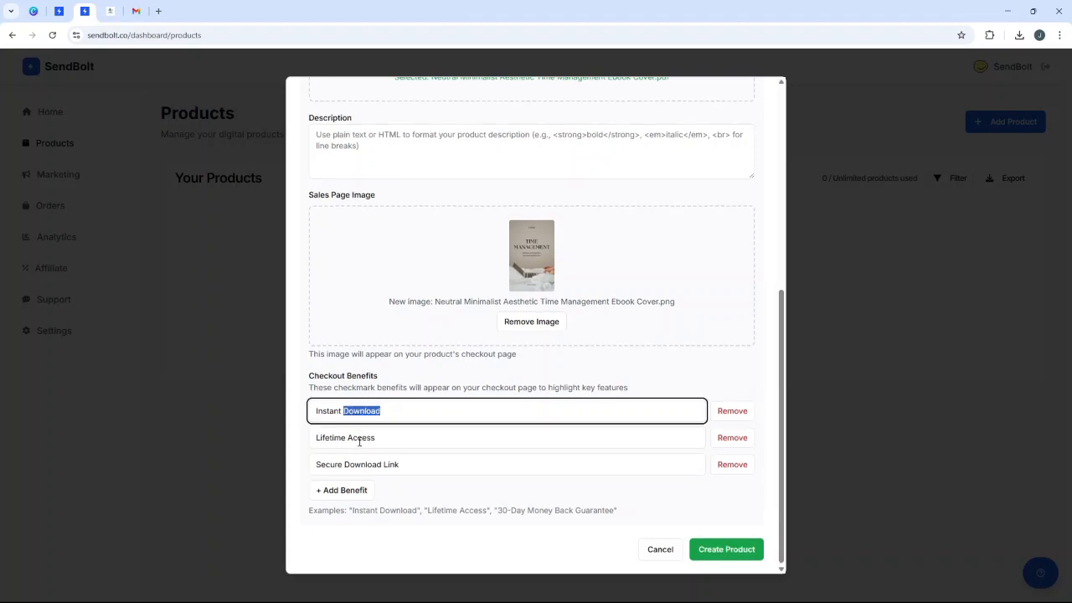
double_click(361, 437)
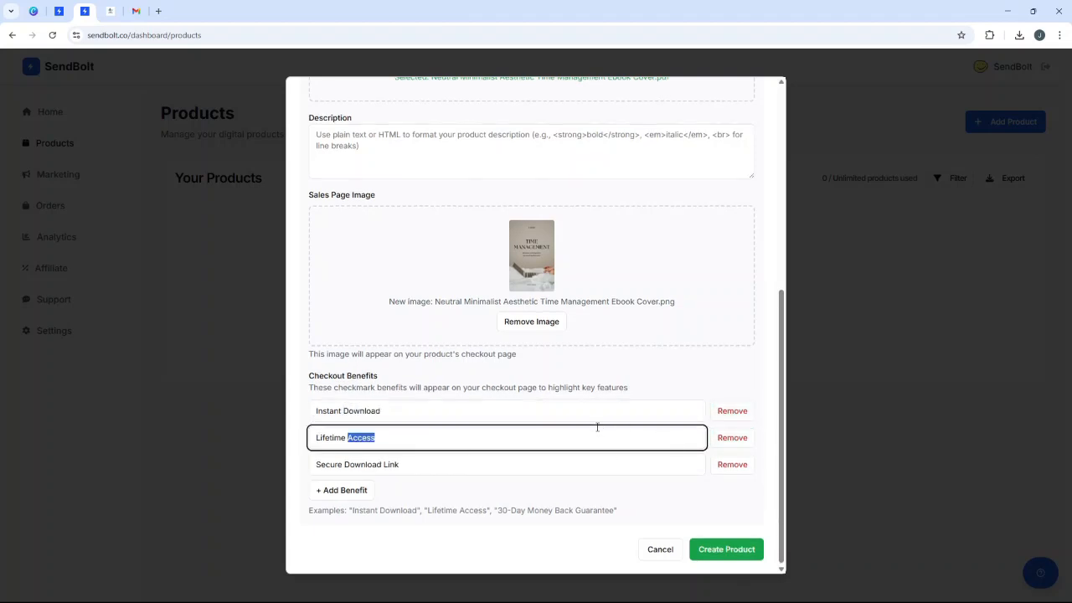
left_click(718, 546)
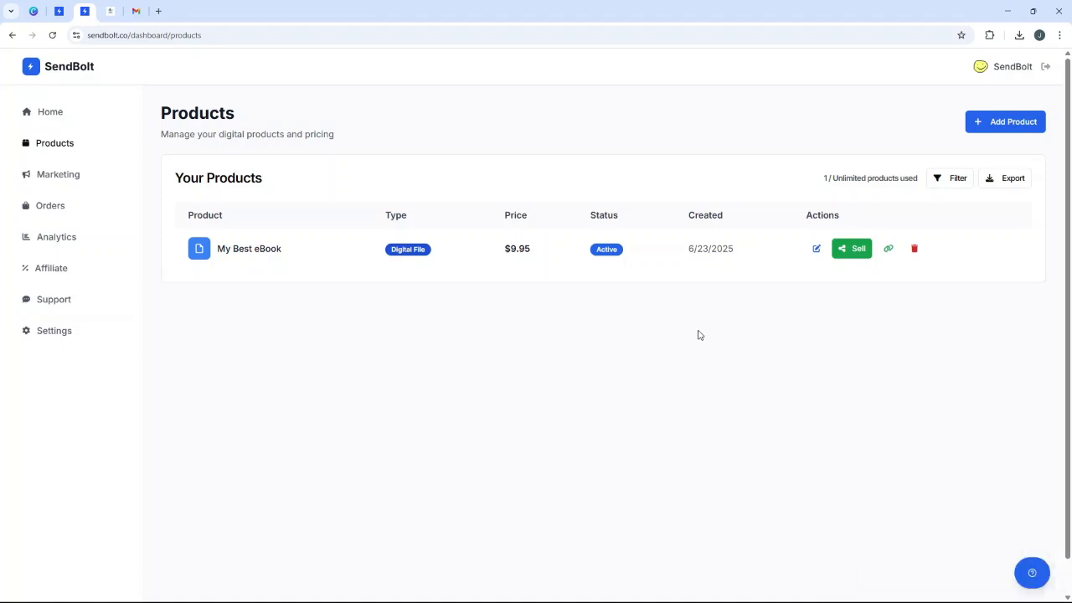
- In the My Amazing eBook page editor, try deleting the subtitle paragraph, then undo it
left_click(110, 11)
left_click(508, 105)
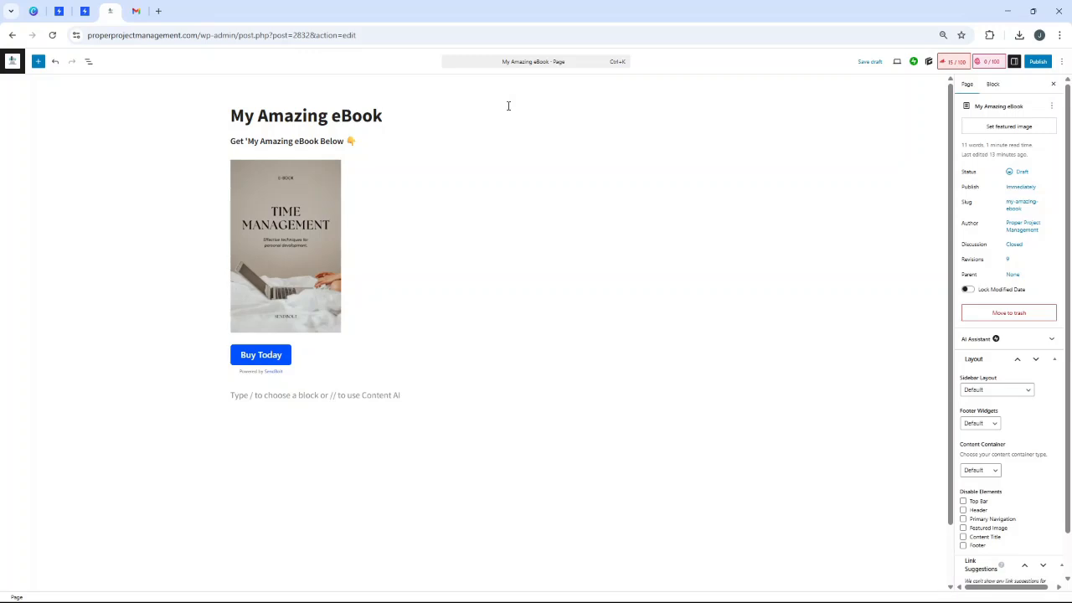
left_click(384, 155)
left_click(362, 123)
triple_click(263, 139)
key("BackSpace")
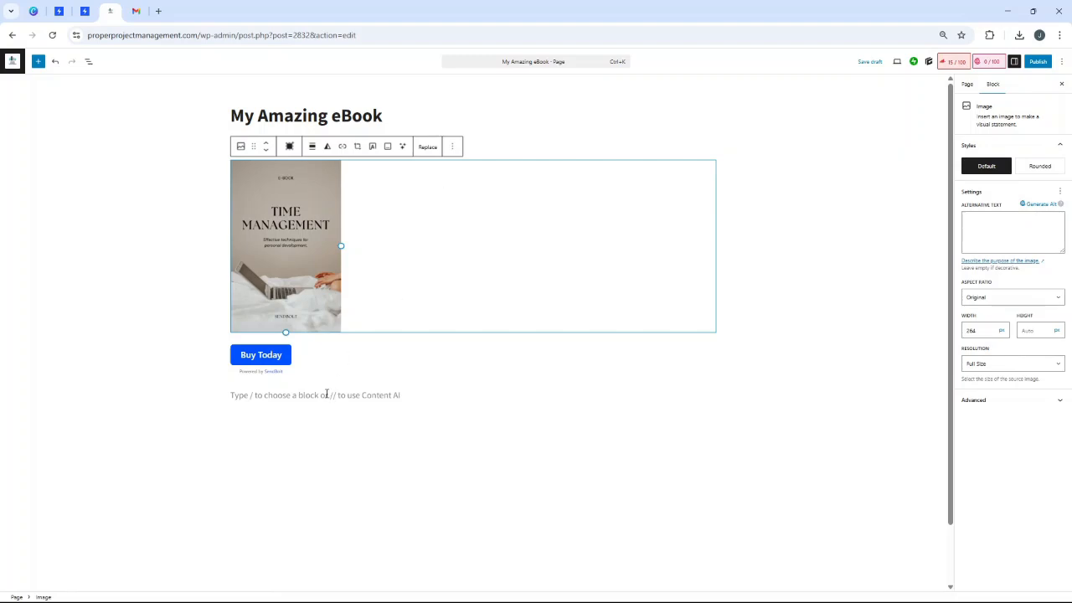
key("ctrl+z")
- Delete the old Buy Today button block, leaving an empty paragraph below the image
left_click(327, 366)
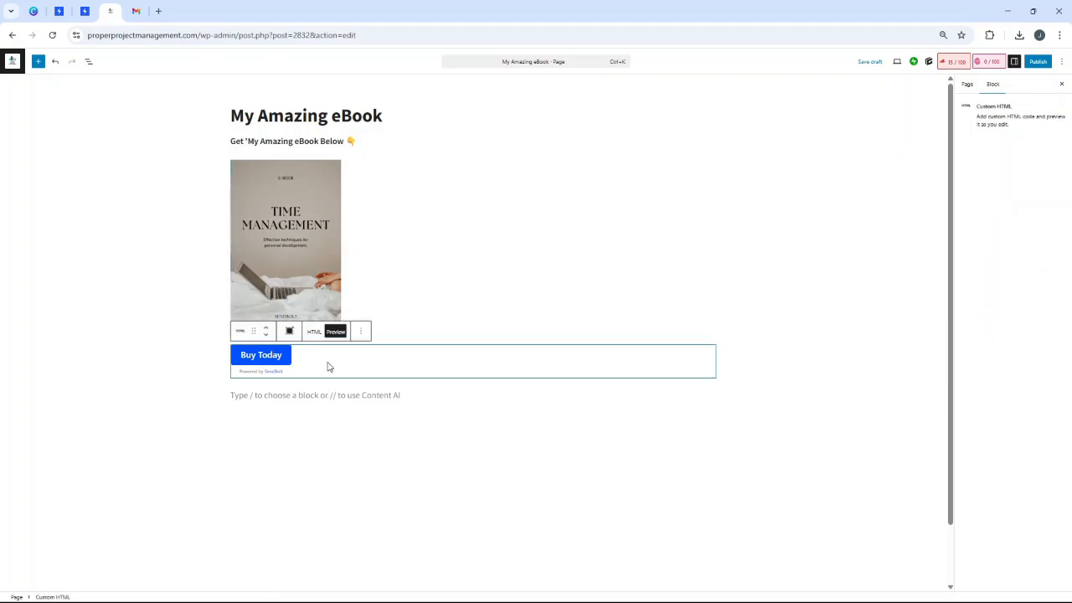
key("BackSpace")
key("Return")
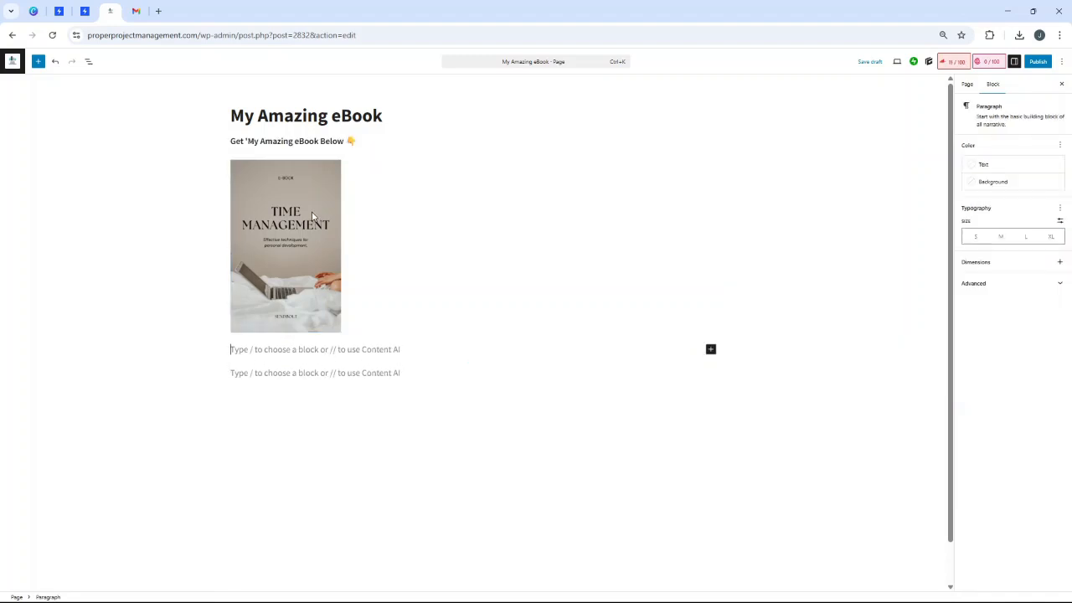
left_click(84, 10)
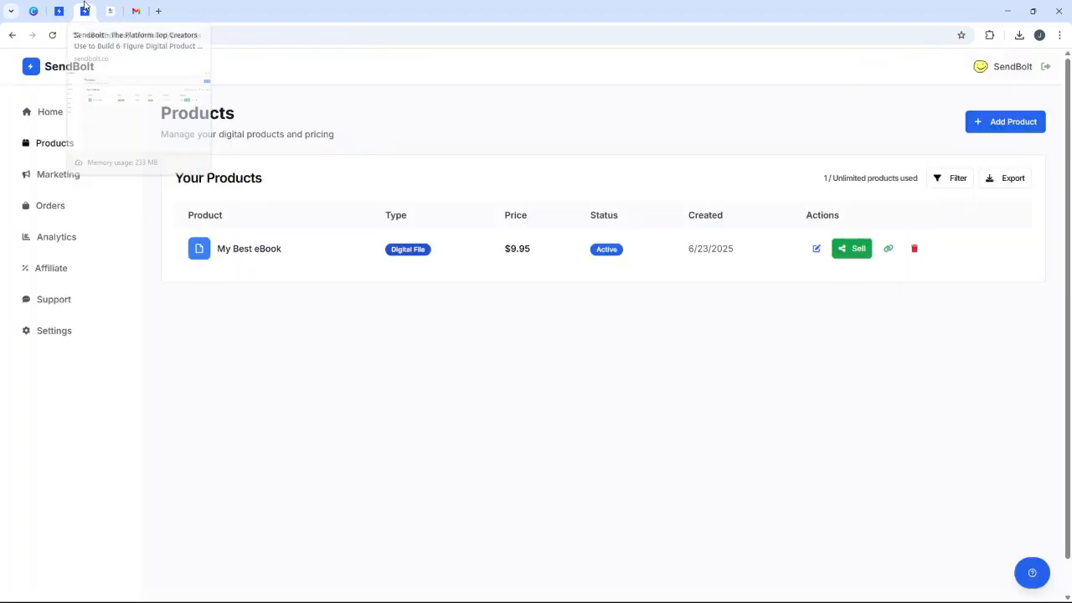
- Open Sell for My Best eBook, select its sales page URL, and choose the Embedded option
left_click(848, 251)
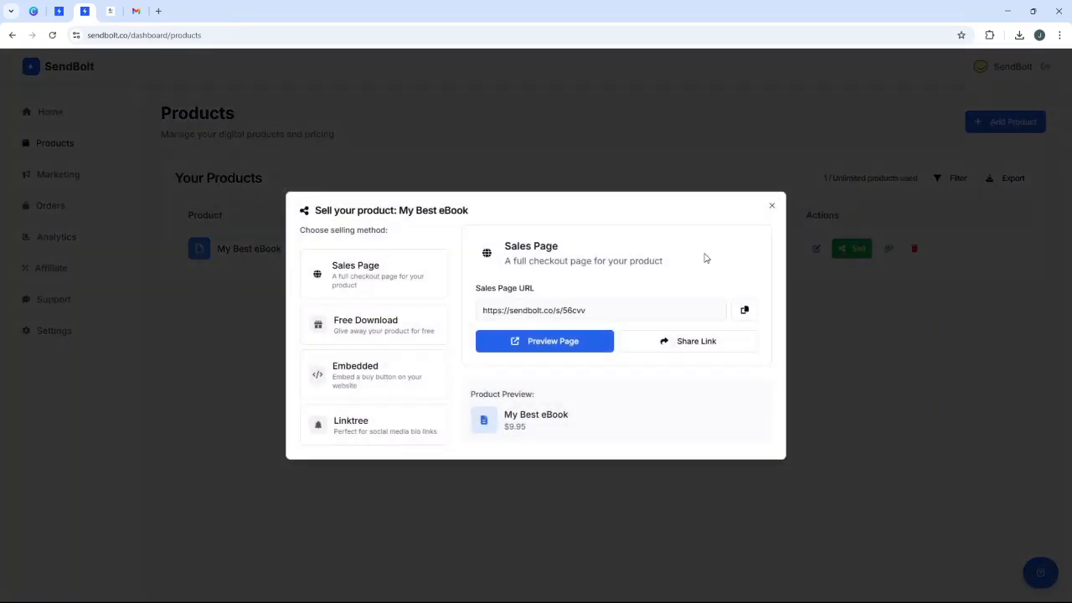
left_click(606, 311)
triple_click(607, 311)
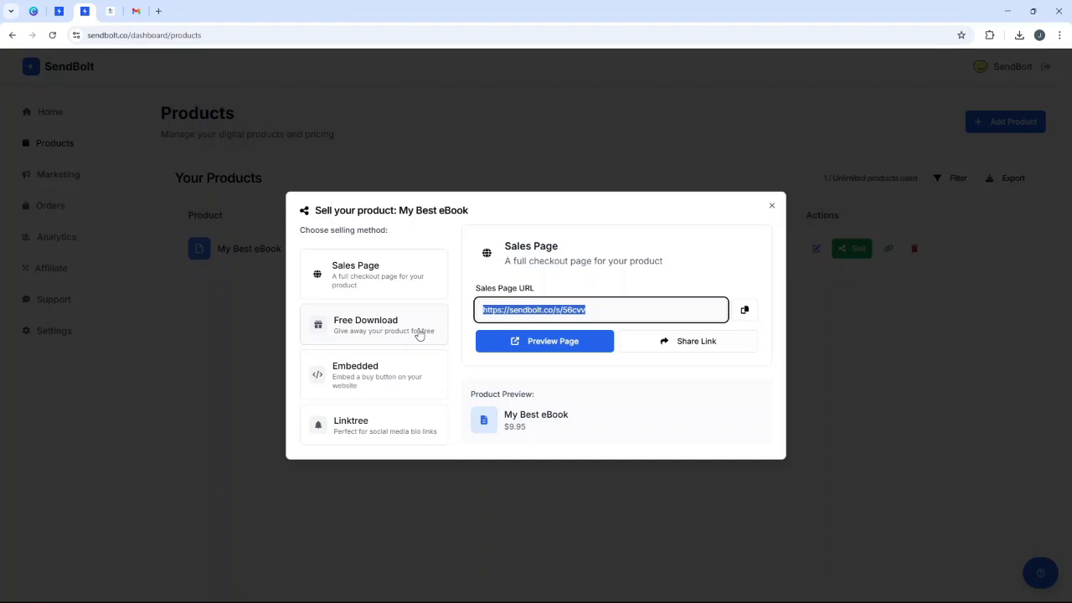
left_click(389, 381)
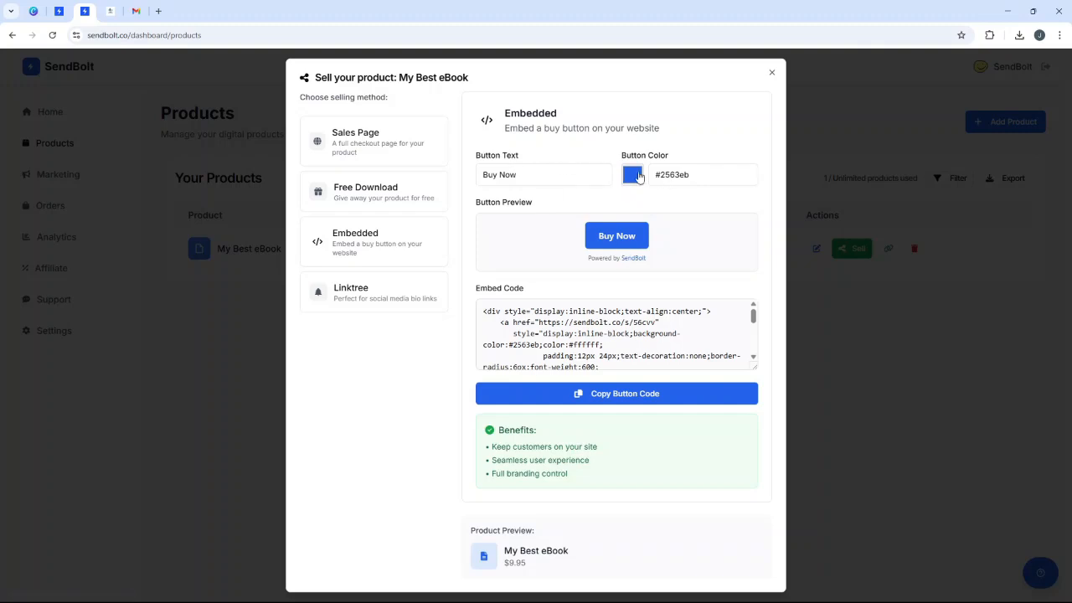
- Change the embed button to 'Get Your eBook' in colour #0051ff and copy its code
triple_click(524, 173)
type("Ge")
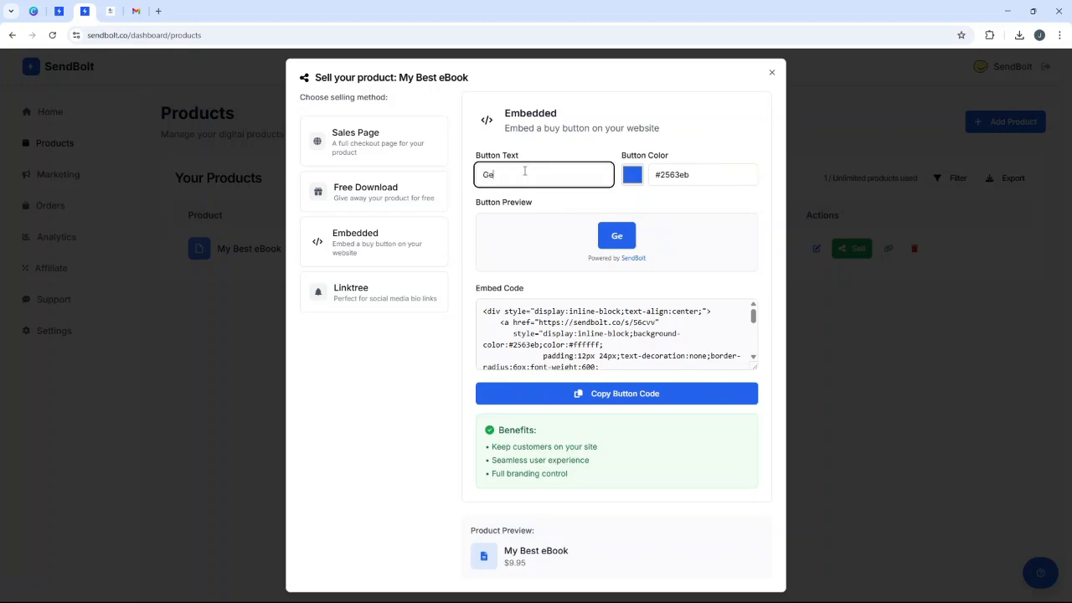
type("t Your eBook")
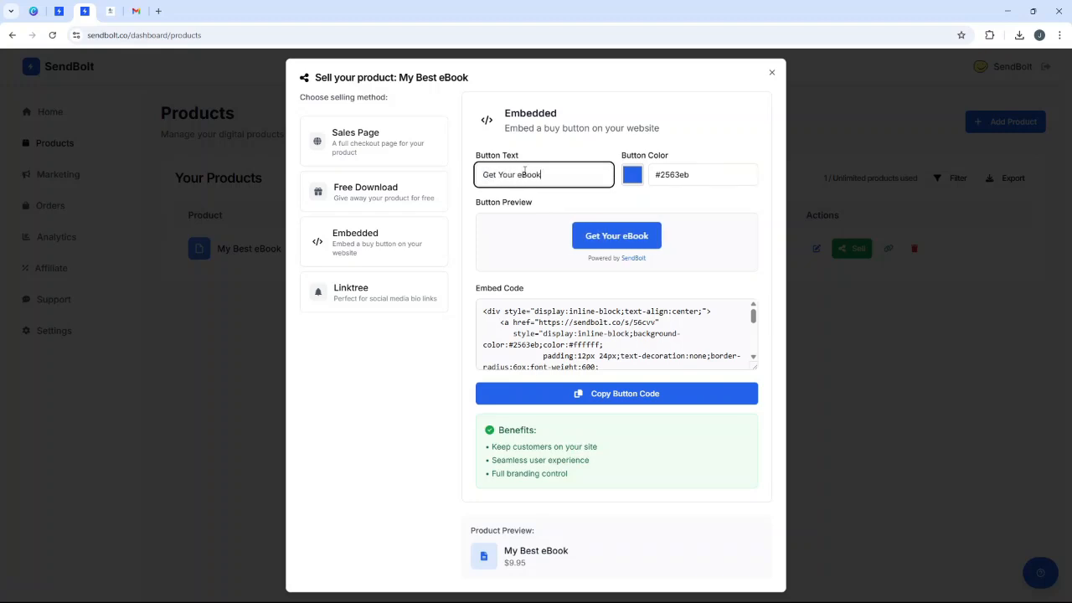
left_click(653, 174)
left_click(642, 176)
left_click(642, 176)
left_click_drag(695, 263, 757, 176)
left_click(714, 143)
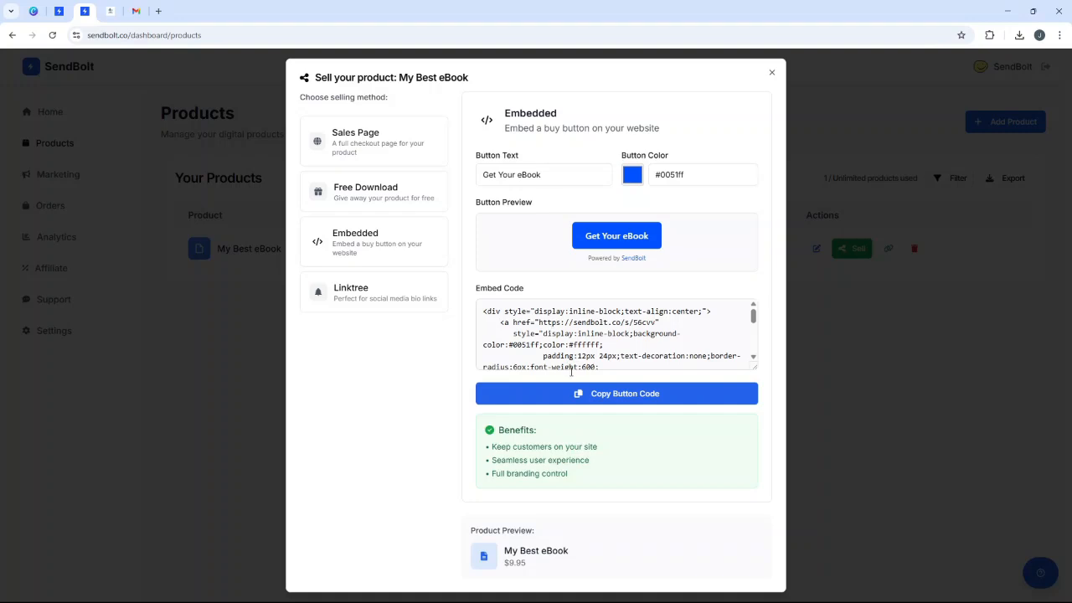
left_click(592, 395)
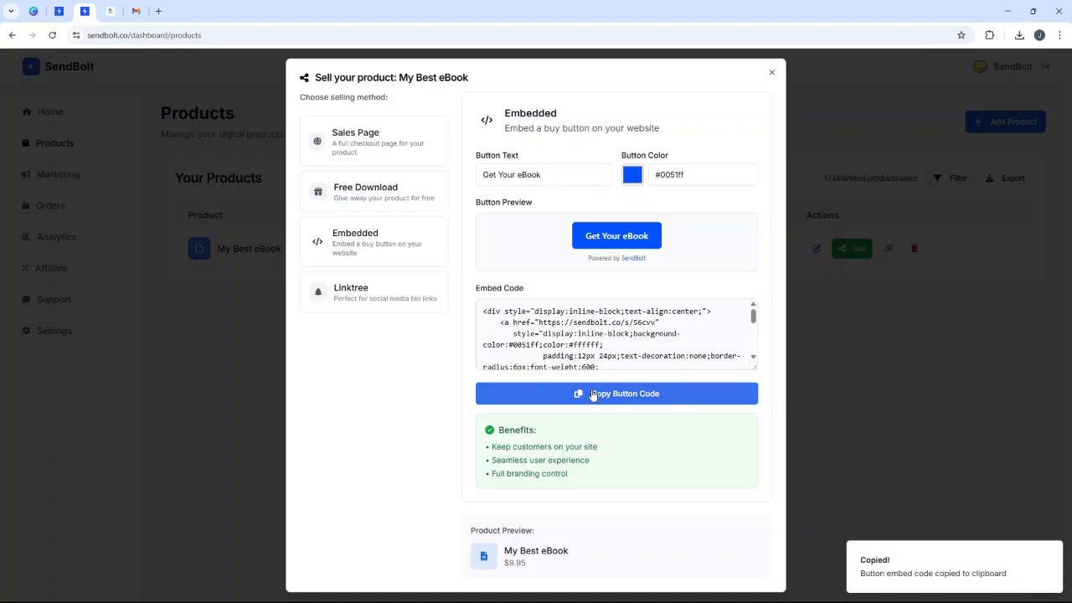
- Paste the copied SendBolt button code into a new Custom HTML block and preview it
left_click(111, 13)
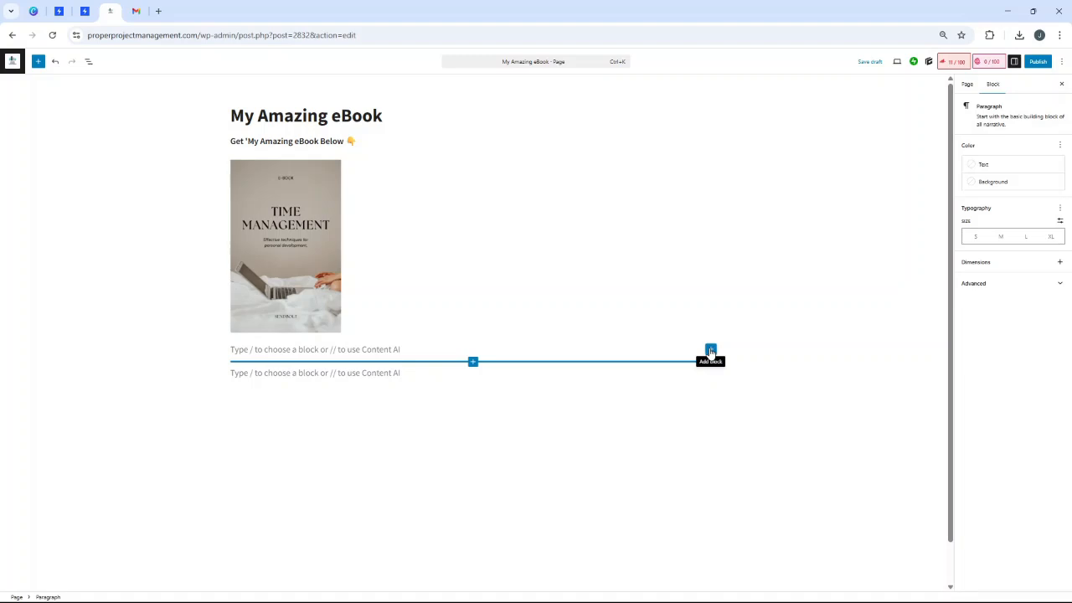
left_click(711, 351)
type("html")
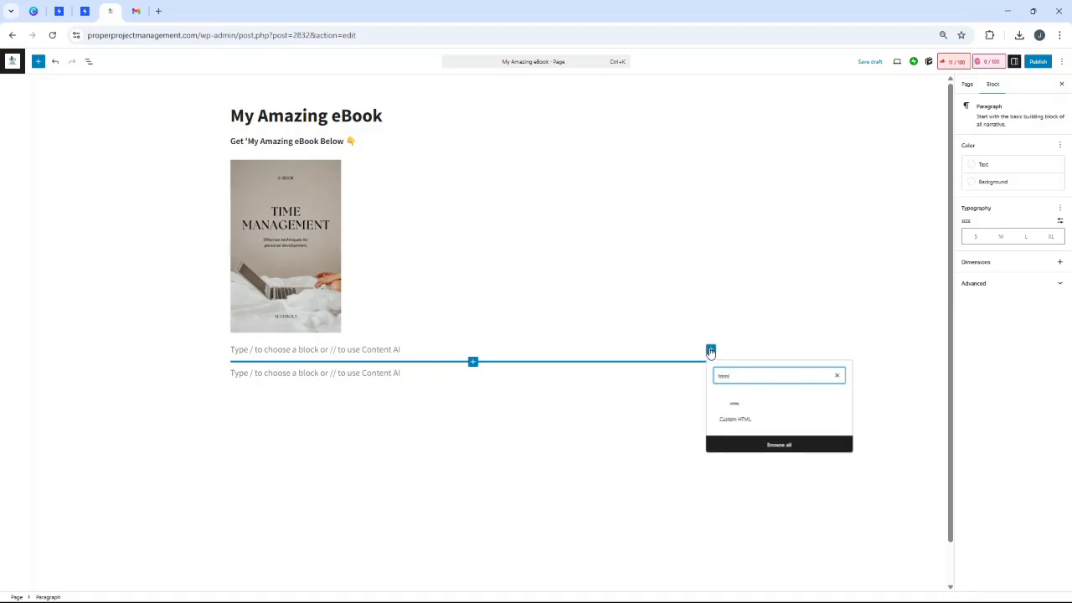
left_click(721, 407)
key("ctrl+v")
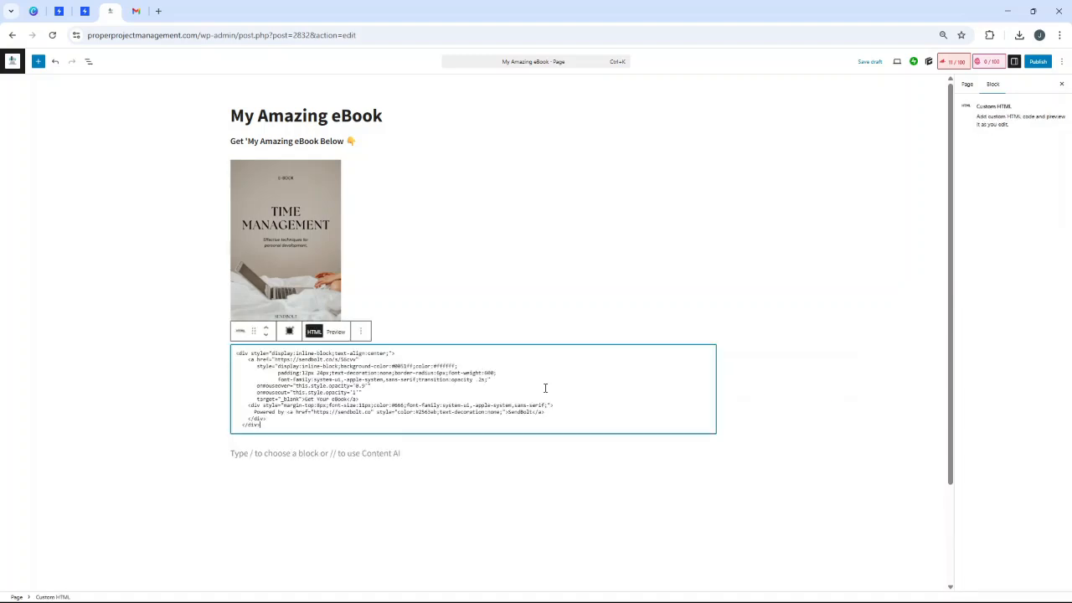
left_click(335, 331)
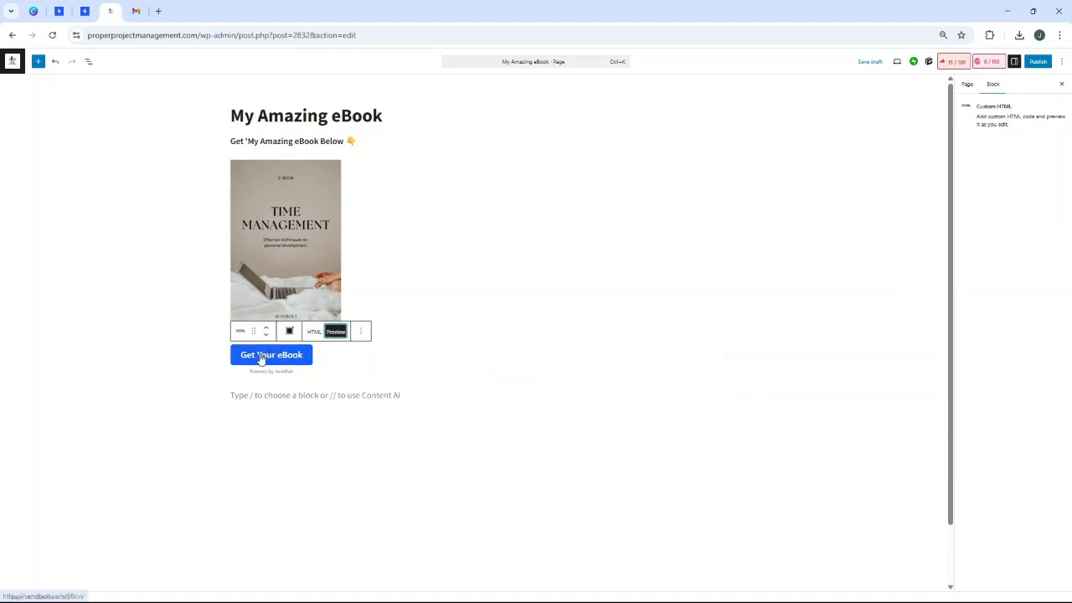
- Preview the page in a new tab, then return to the editor
left_click(896, 62)
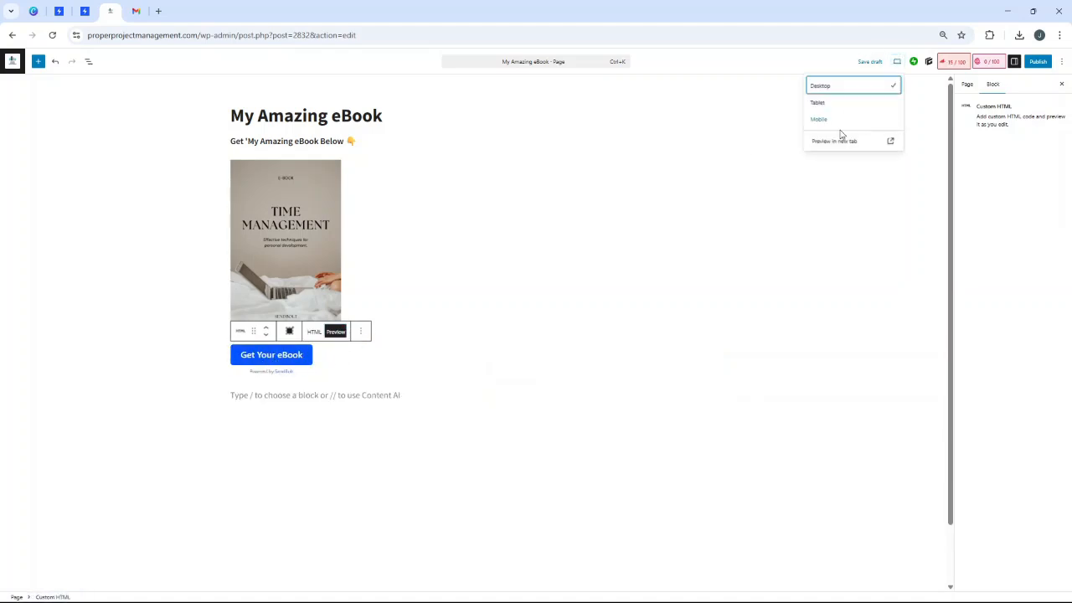
left_click(830, 144)
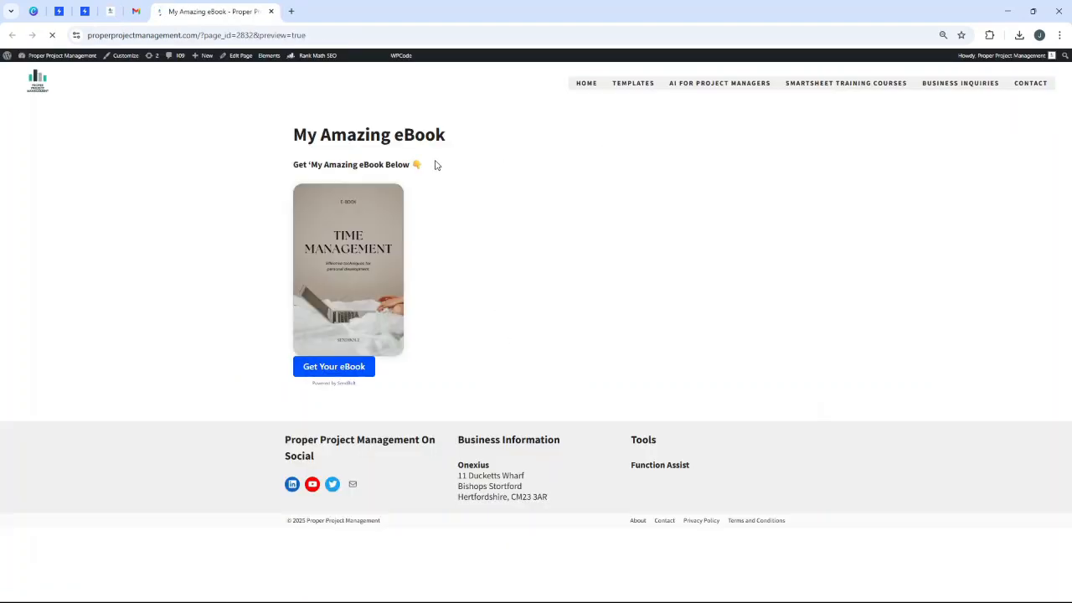
left_click(110, 11)
- Insert a Spacer below the cover image, shrink it to about 73 px, and preview the page
left_click(391, 293)
key("Return")
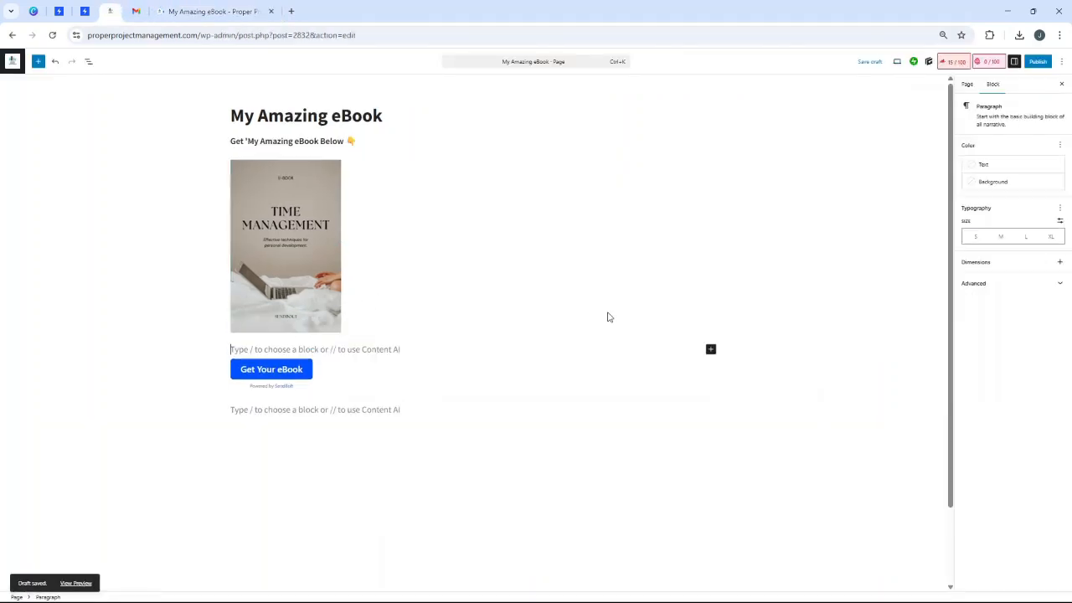
left_click(711, 351)
type("spa")
left_click(735, 409)
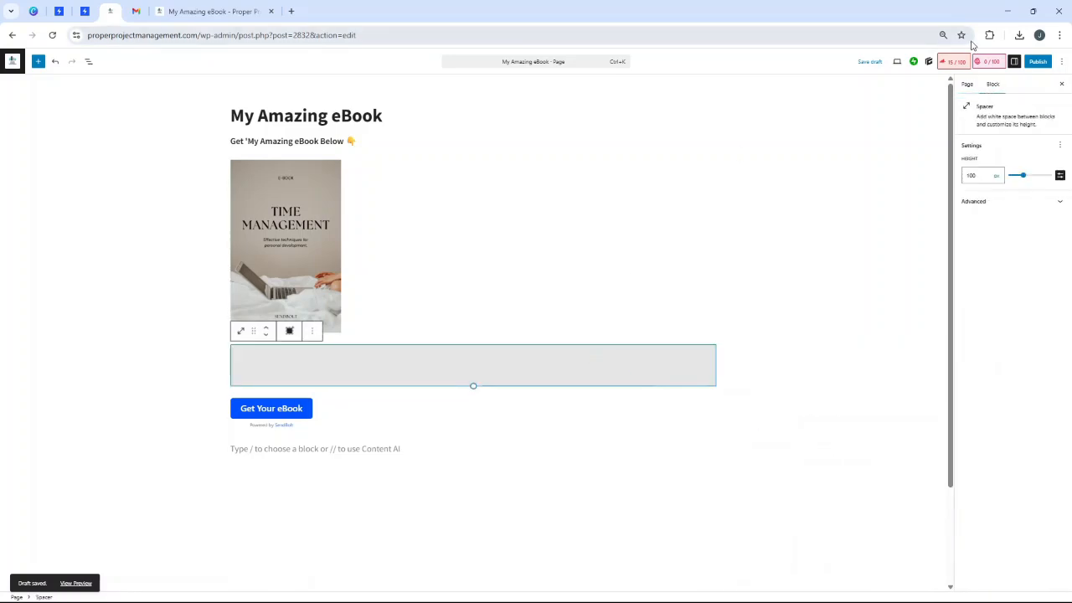
left_click_drag(474, 381, 473, 375)
left_click(898, 65)
left_click(859, 142)
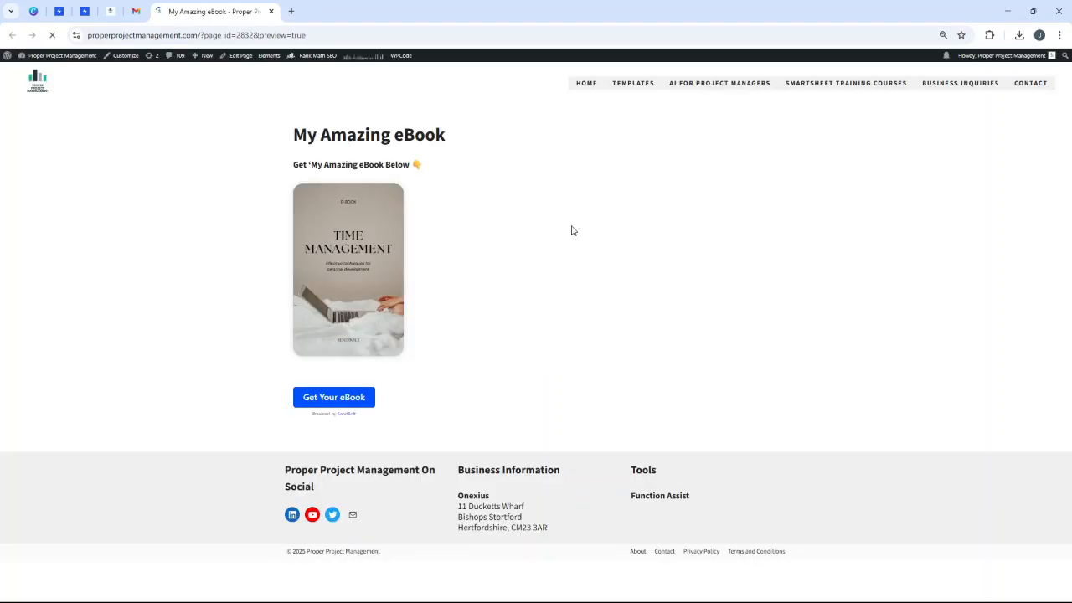
- Open the $9.95 My Best eBook checkout from Get Your eBook, and try PayPal before returning to Credit Card
left_click(347, 399)
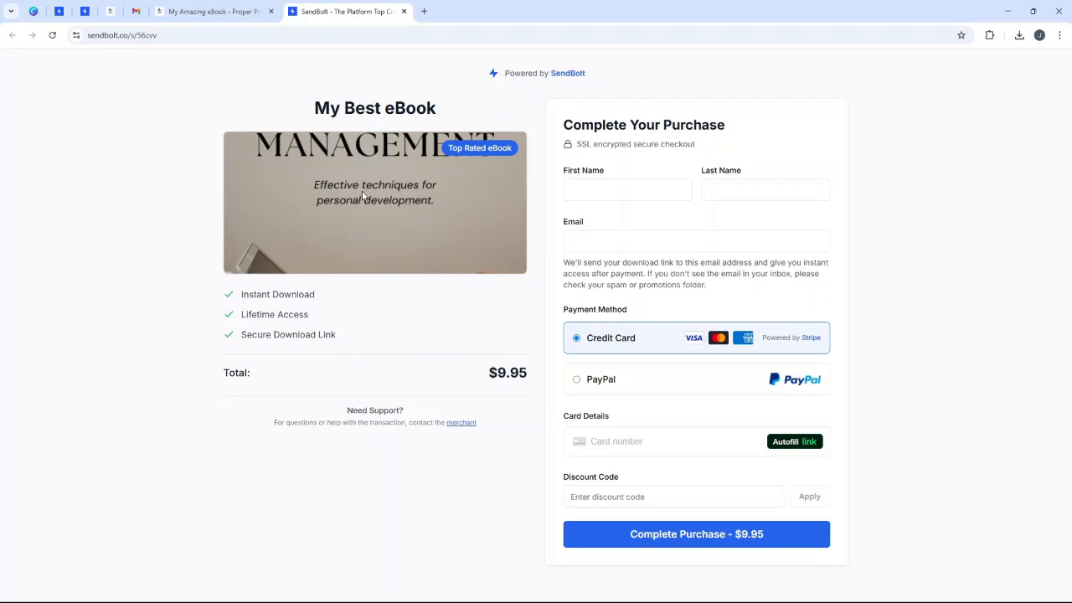
triple_click(423, 108)
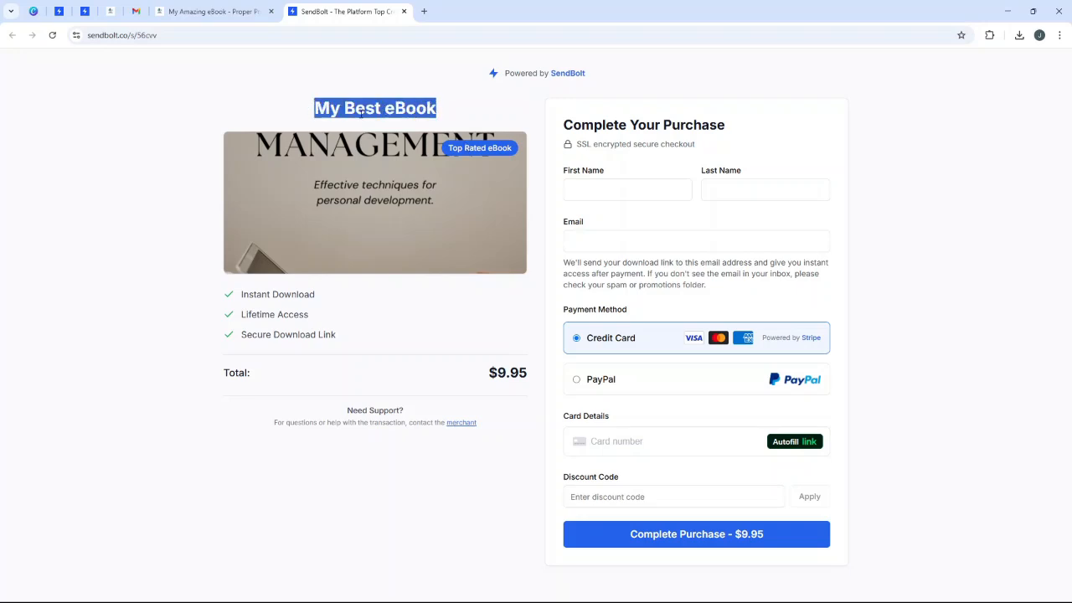
left_click(210, 35)
left_click(868, 139)
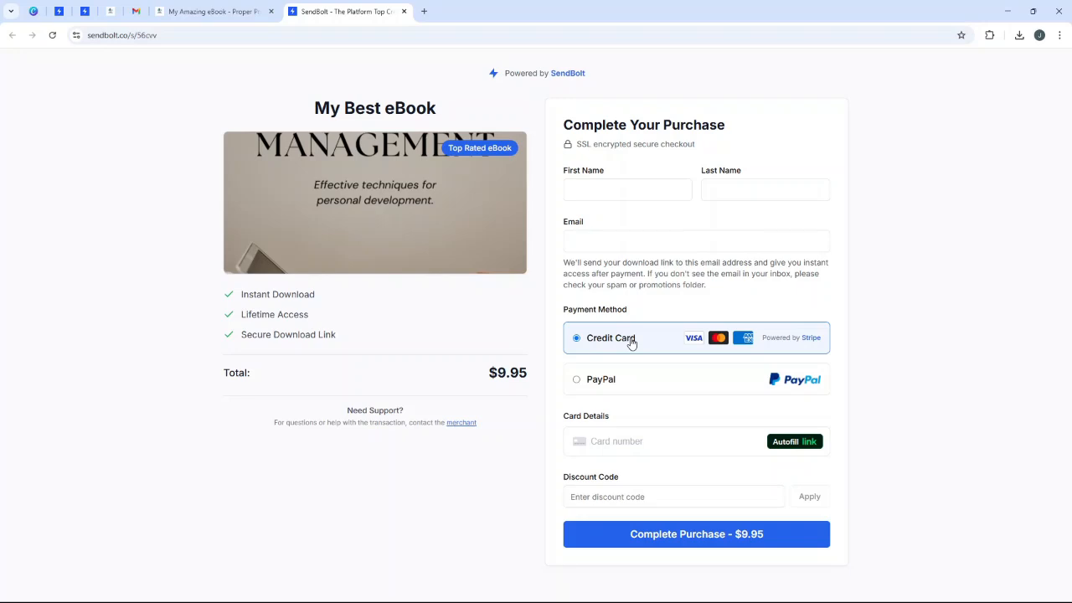
left_click(612, 381)
left_click(616, 342)
- Issue a Free Download order of My Best eBook with the customer's name and e-mail address
left_click(84, 12)
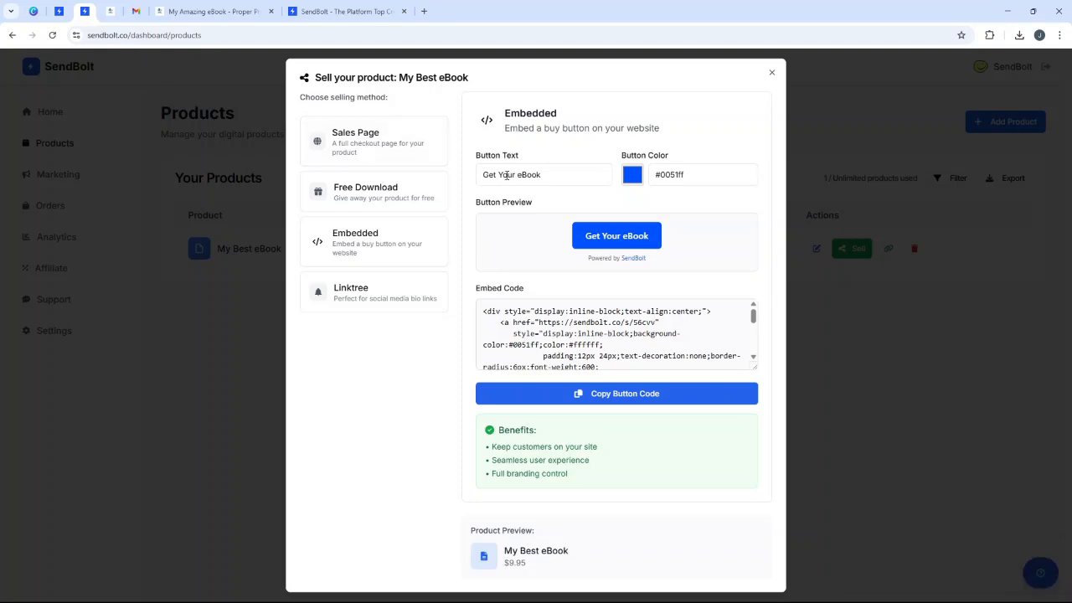
left_click(373, 191)
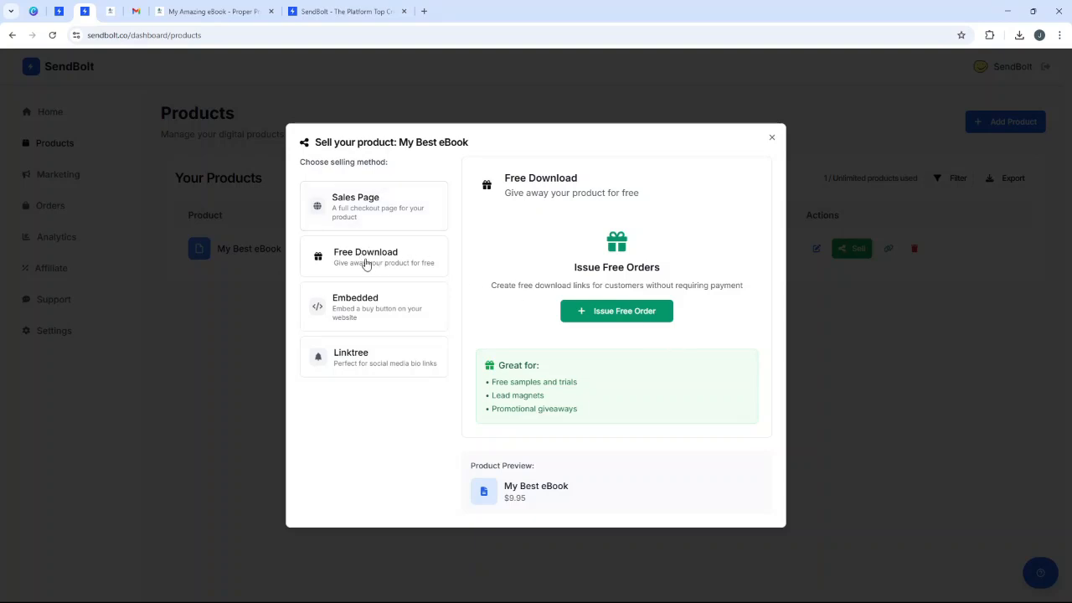
left_click(627, 311)
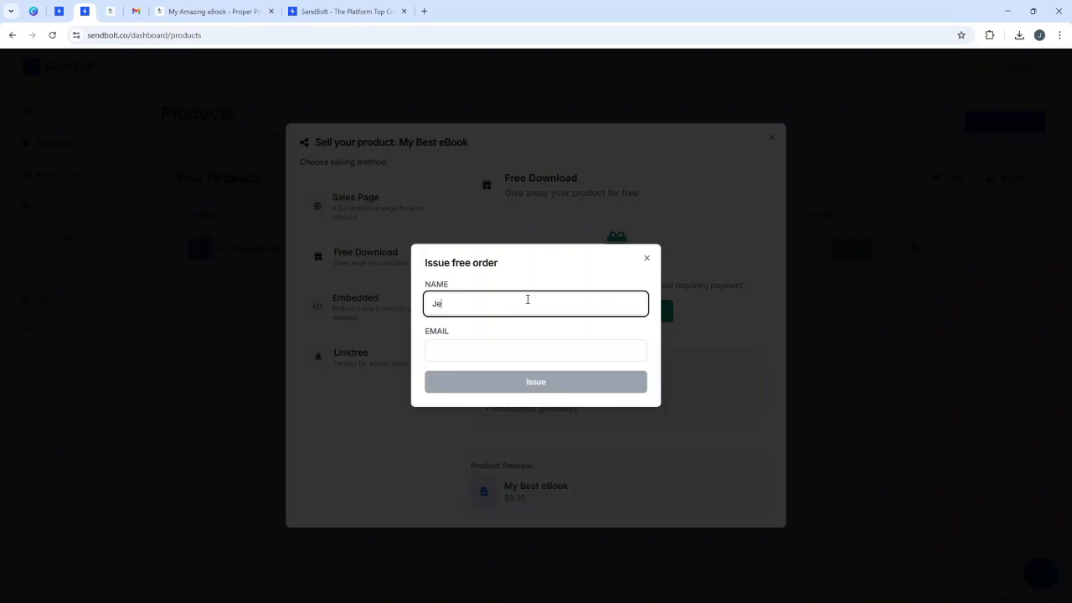
key("Tab")
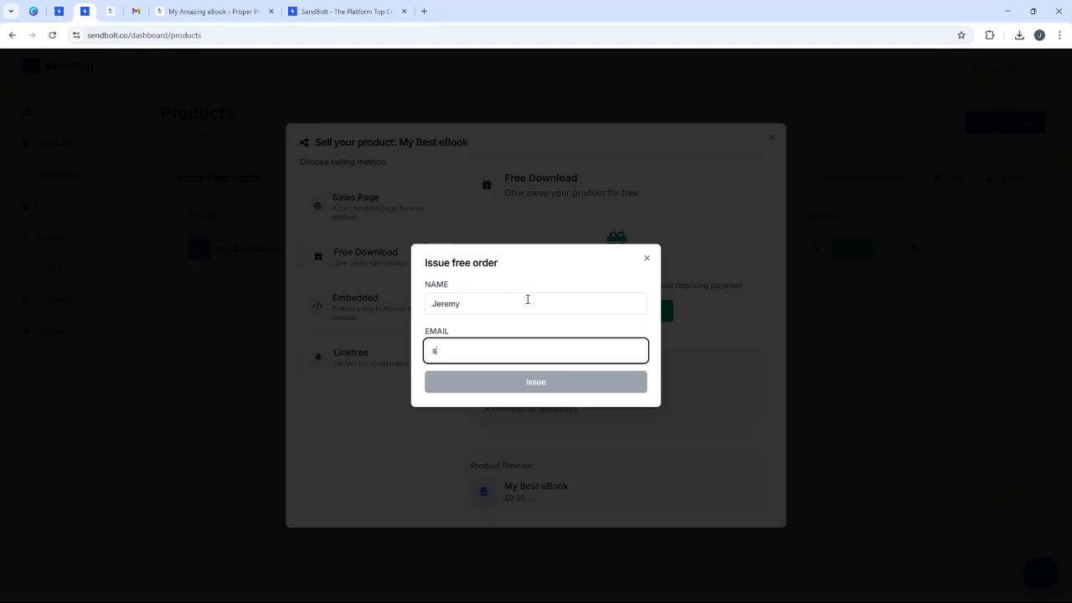
left_click(518, 386)
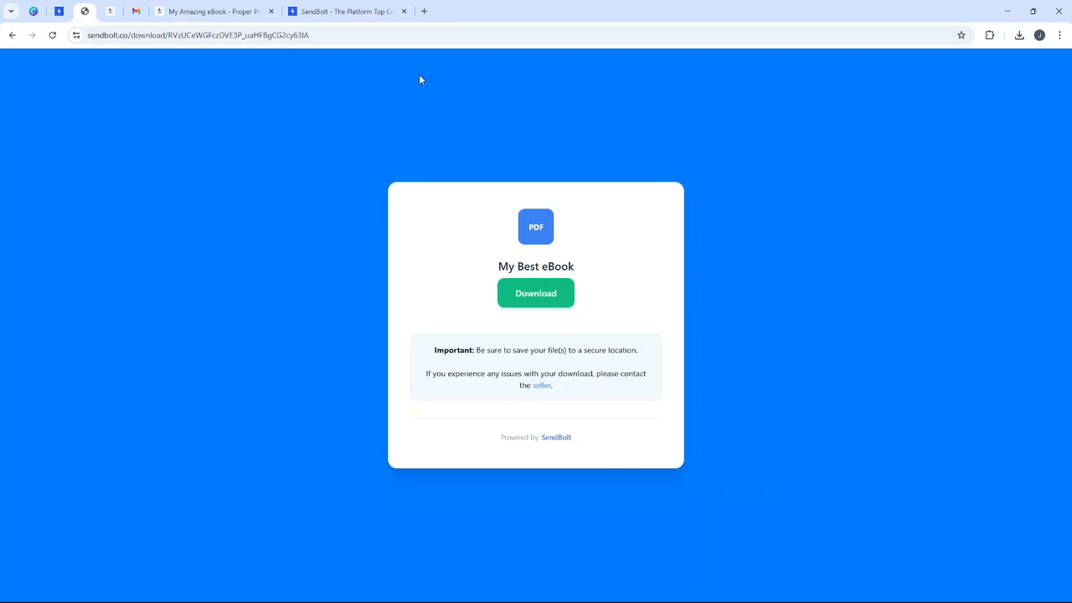
- Download the eBook PDF from the free order's page, open and page through it, then go to Gmail
left_click(354, 11)
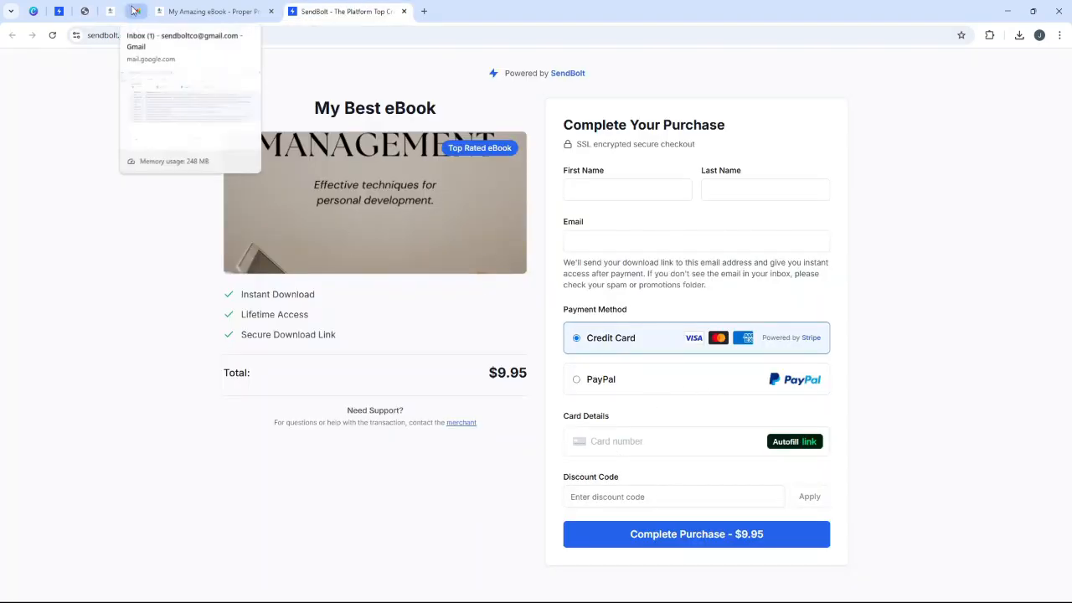
left_click(188, 11)
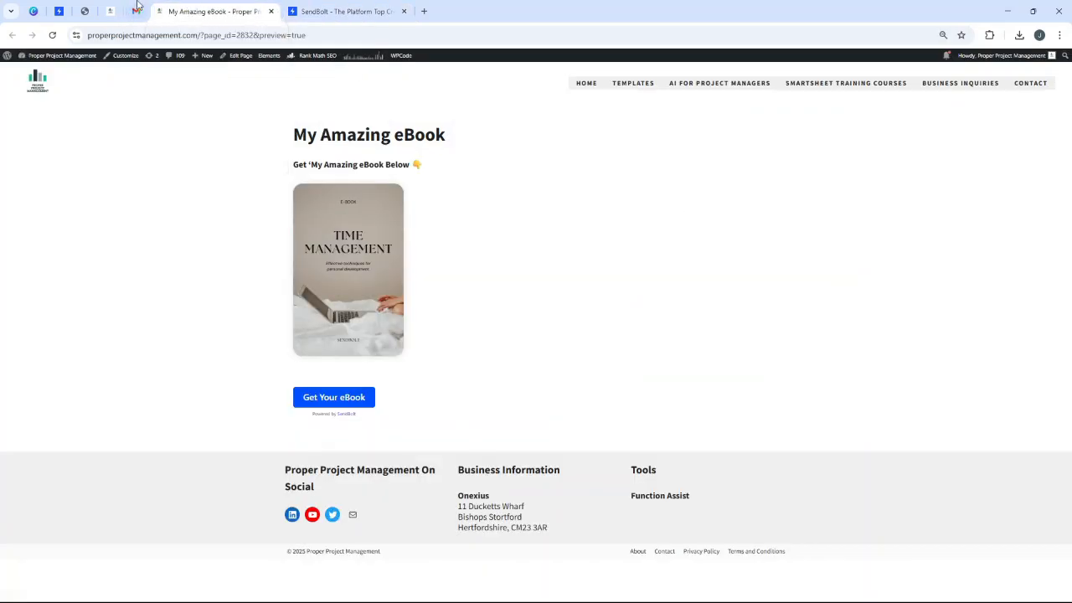
left_click(84, 11)
left_click(534, 294)
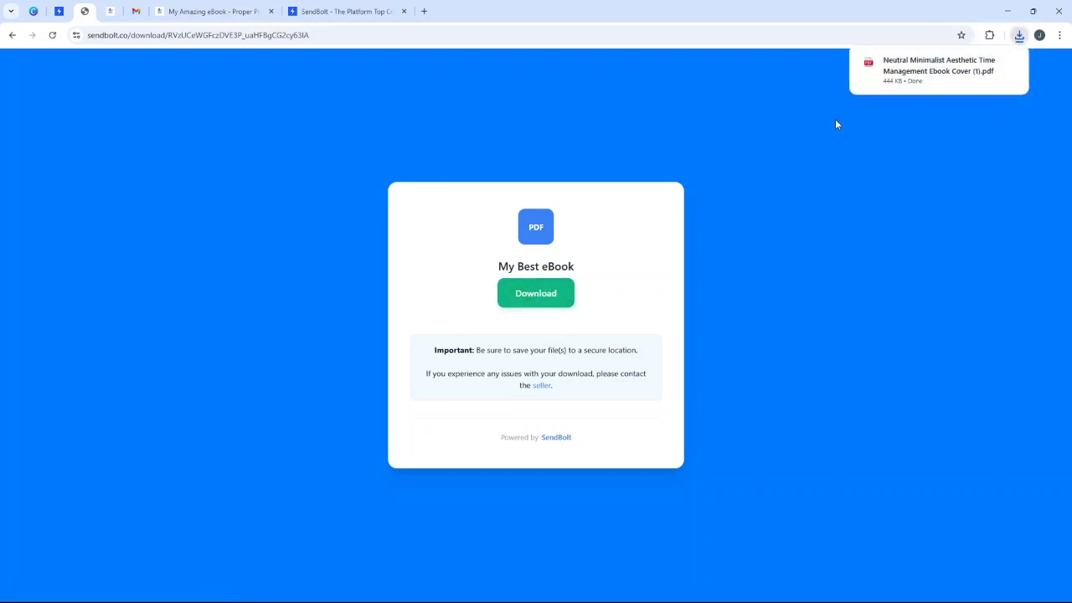
left_click(903, 68)
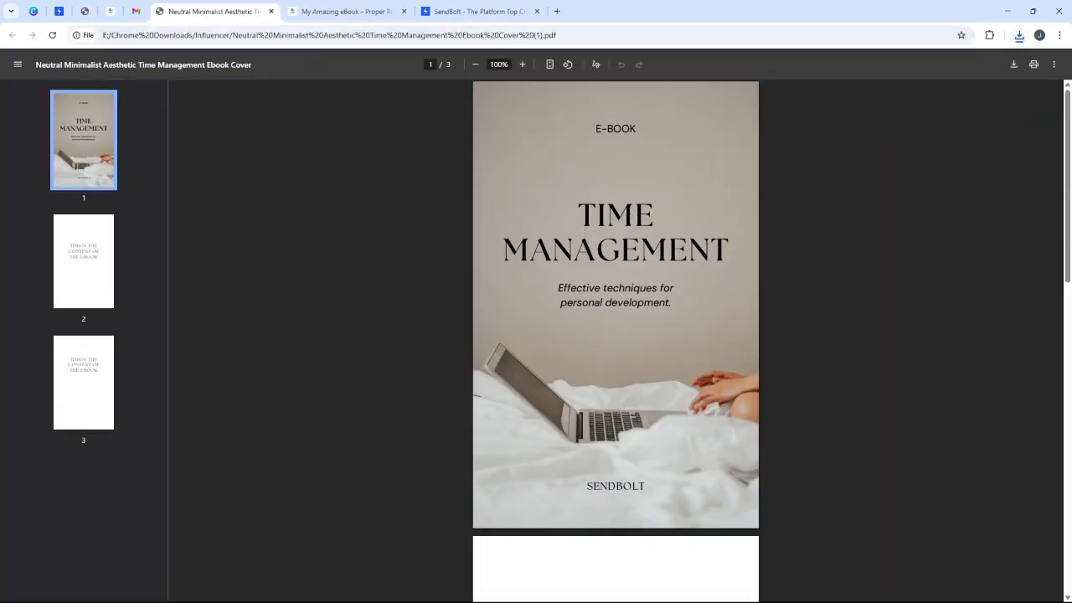
left_click_drag(1069, 150, 987, 154)
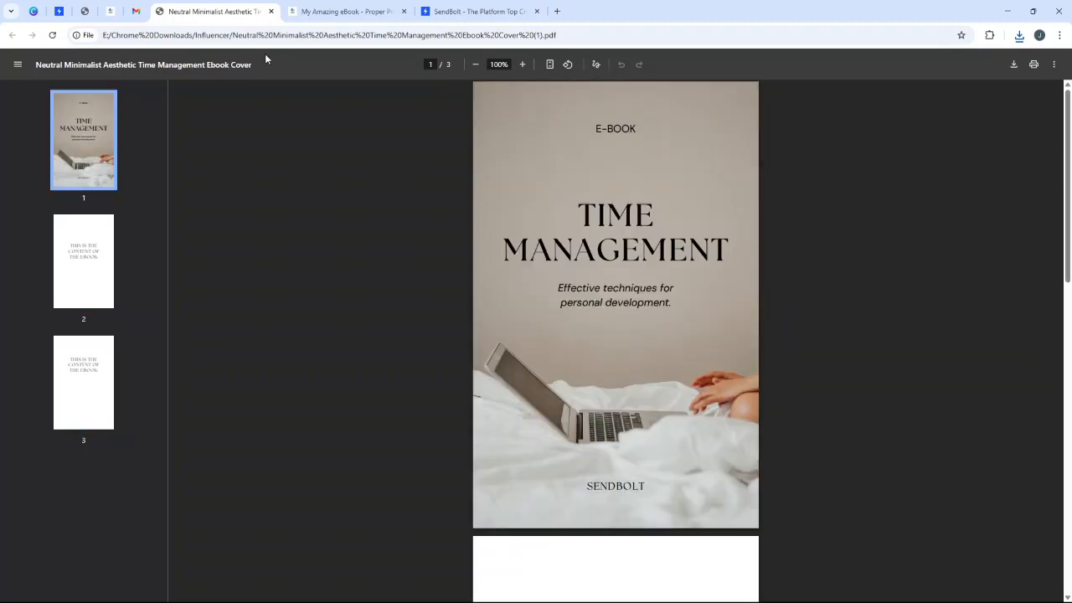
left_click(136, 11)
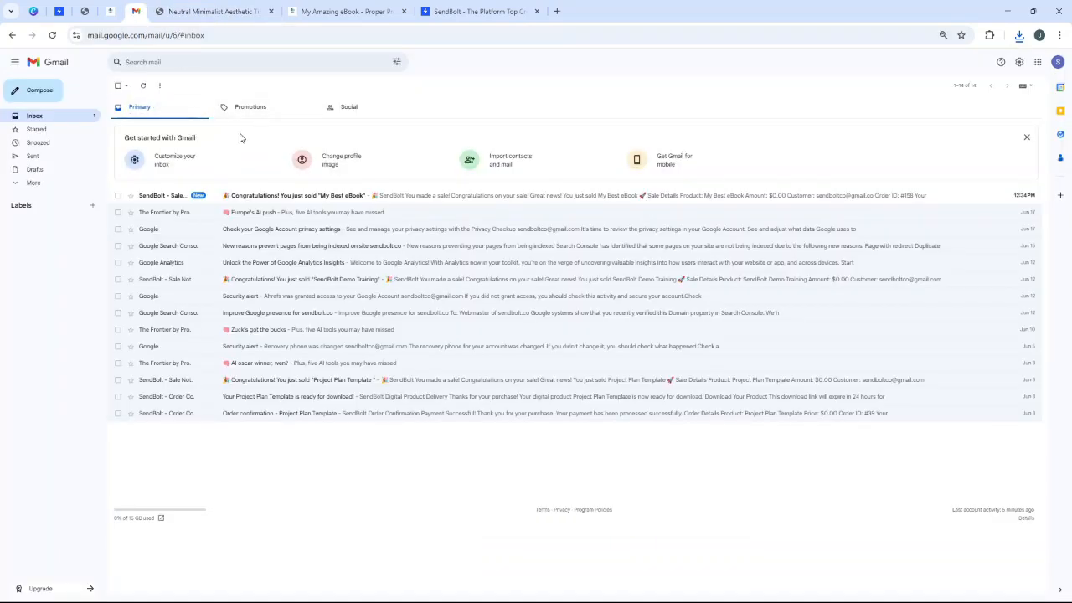
- Read the My Best eBook sale notification, check Promotions and Social, then follow the delivery email's download link
left_click(261, 199)
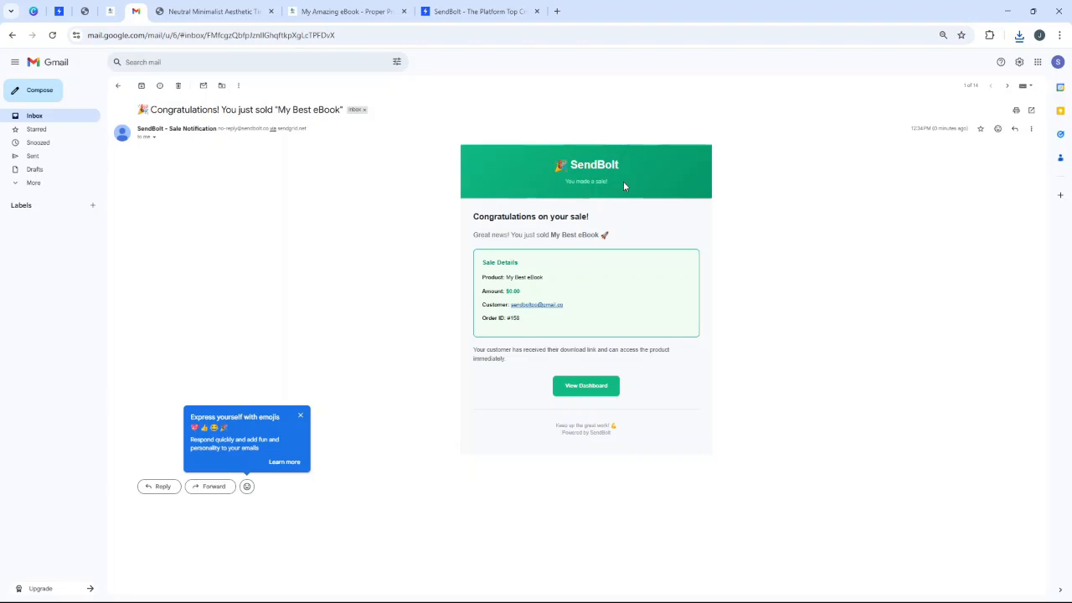
left_click(87, 117)
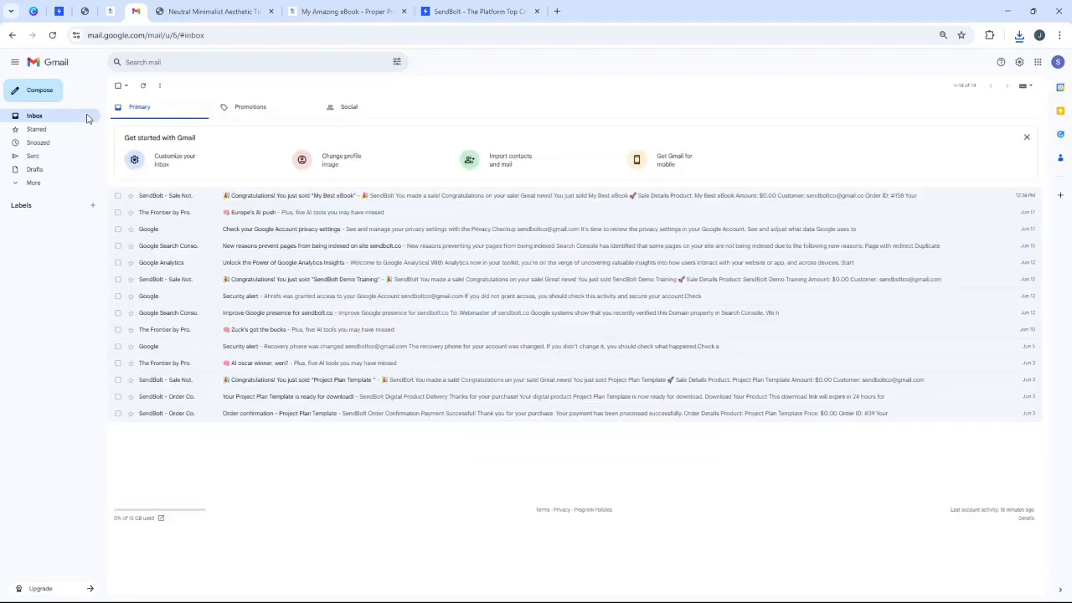
left_click(225, 114)
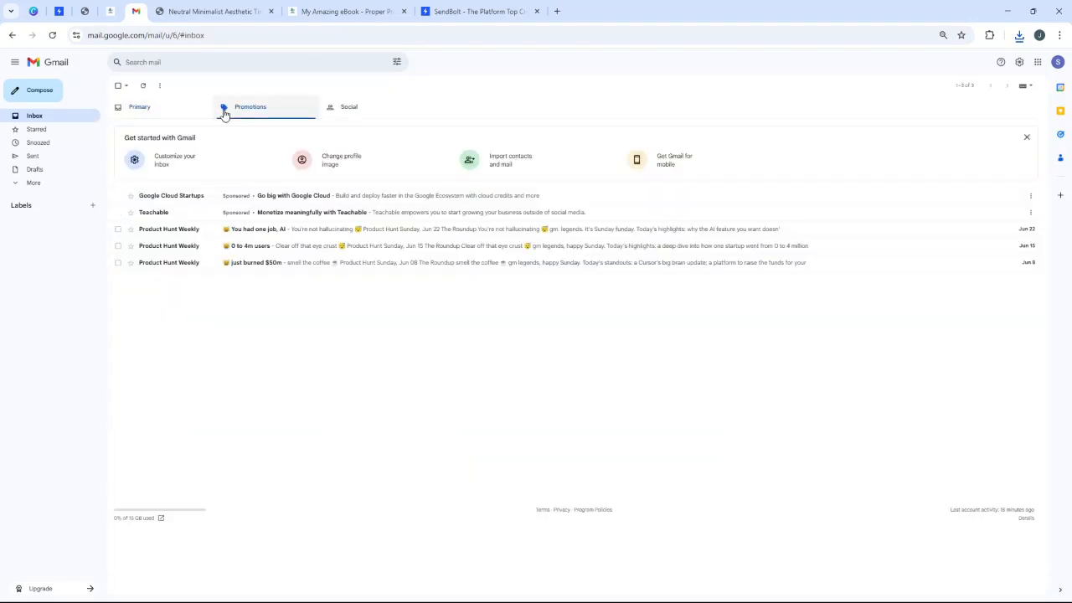
left_click(167, 114)
left_click(308, 196)
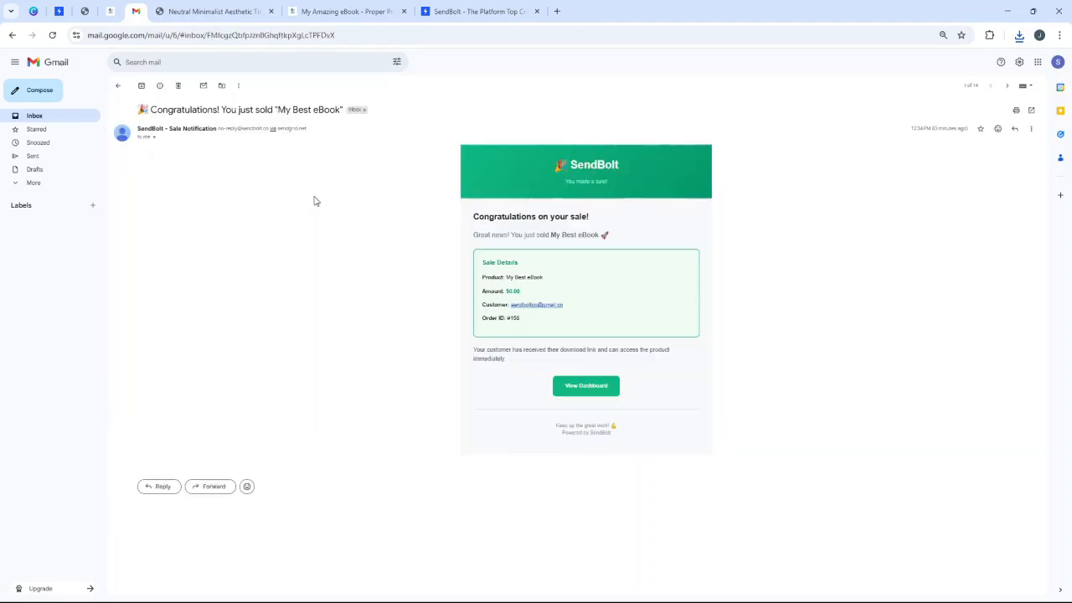
left_click(78, 119)
left_click(240, 107)
left_click(352, 109)
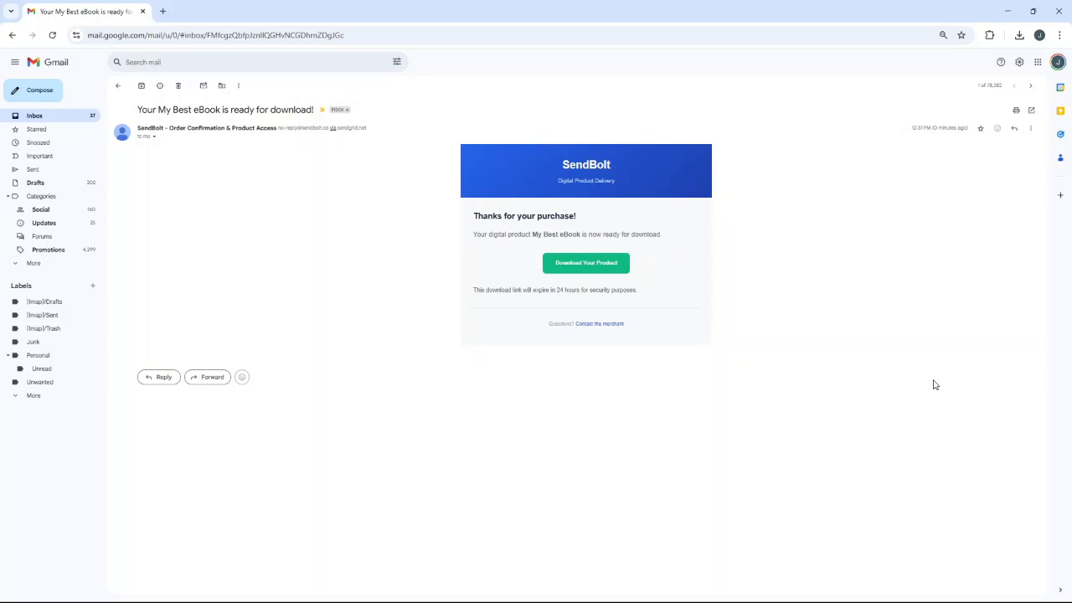
left_click(578, 266)
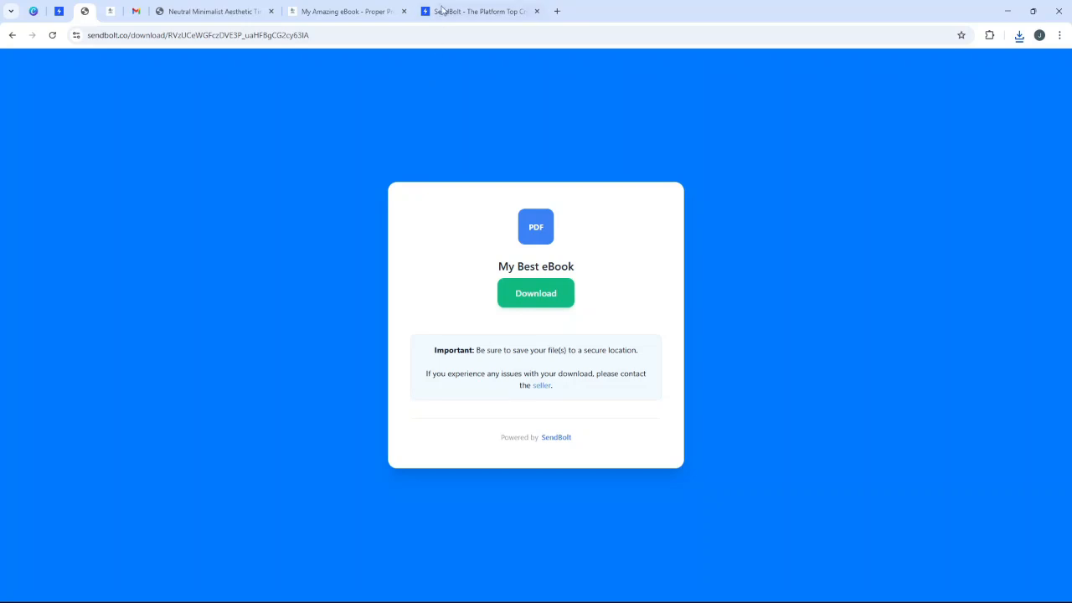
- In the page editor, add an empty line below the embedded Get Your eBook buy button
left_click(350, 11)
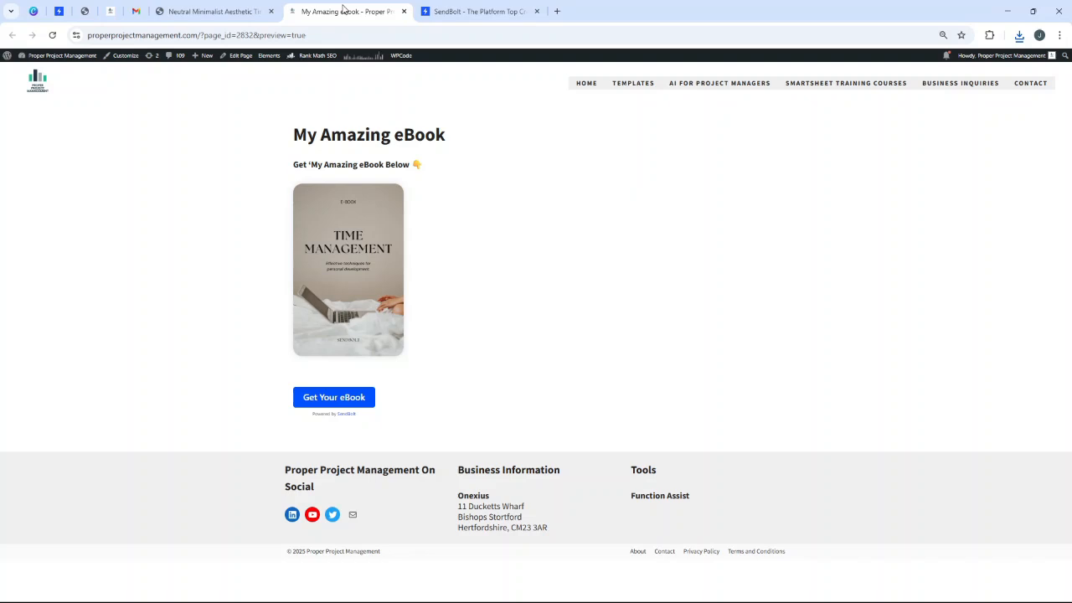
left_click(112, 11)
left_click(327, 406)
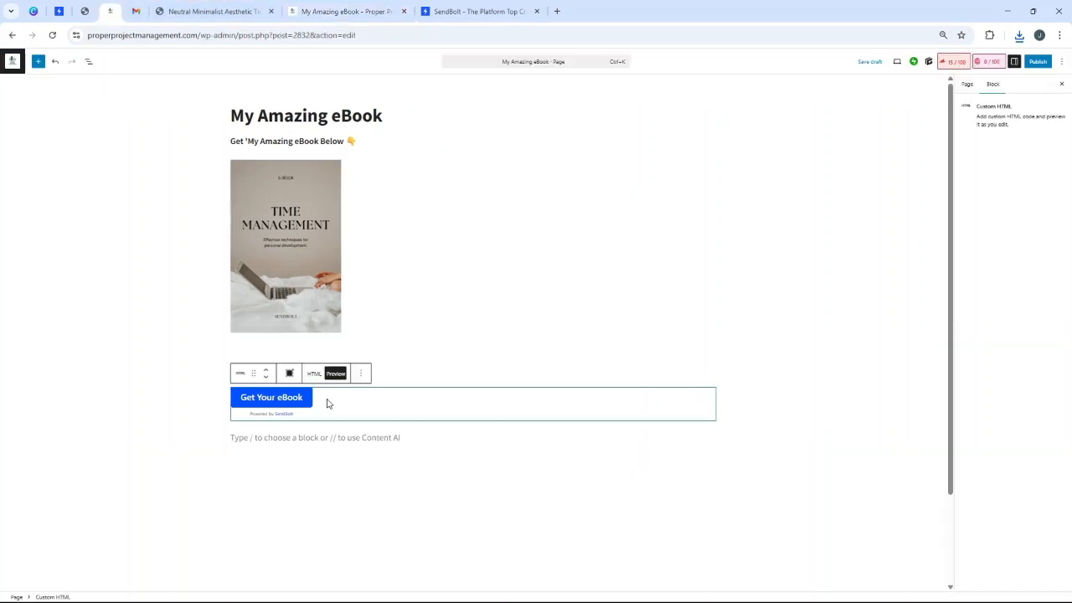
key("Return")
key("Return")
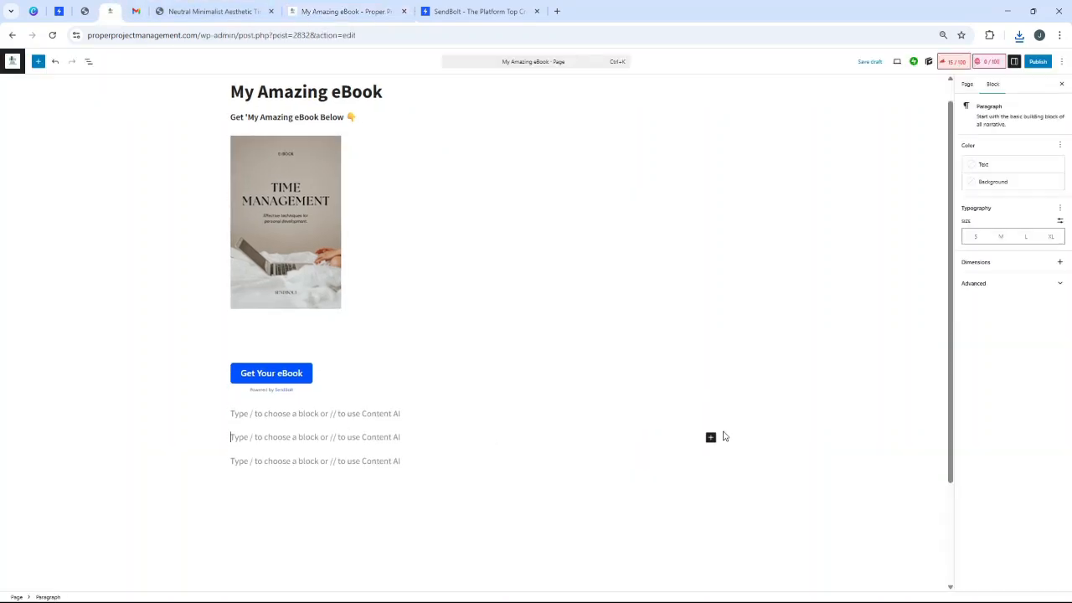
- Insert a Button block on that line labelled 'Get The eBook'
left_click(710, 437)
type("button")
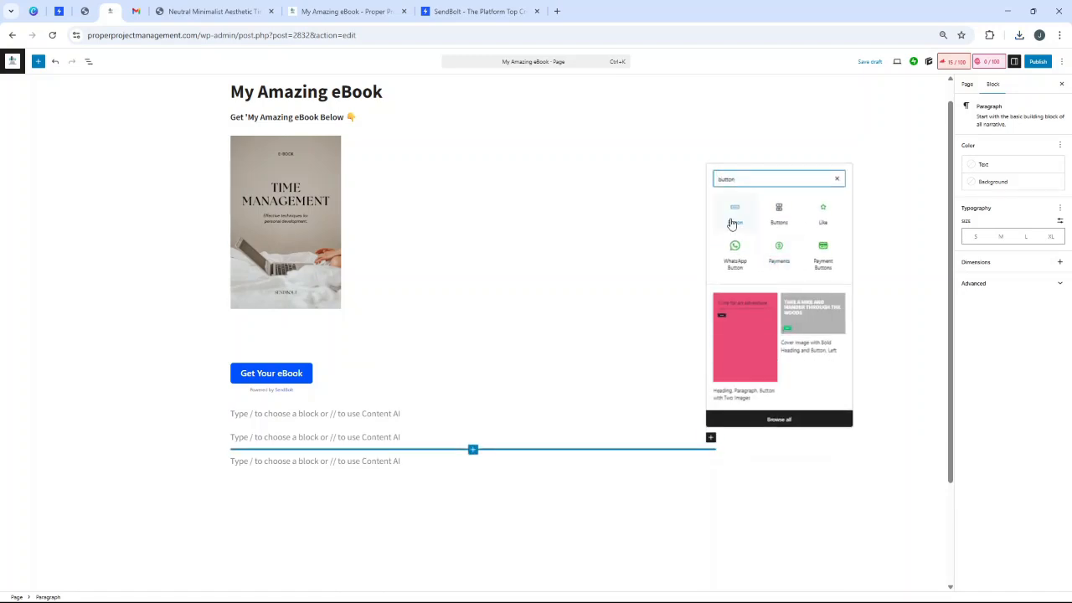
left_click(734, 251)
type("Get The Ebook")
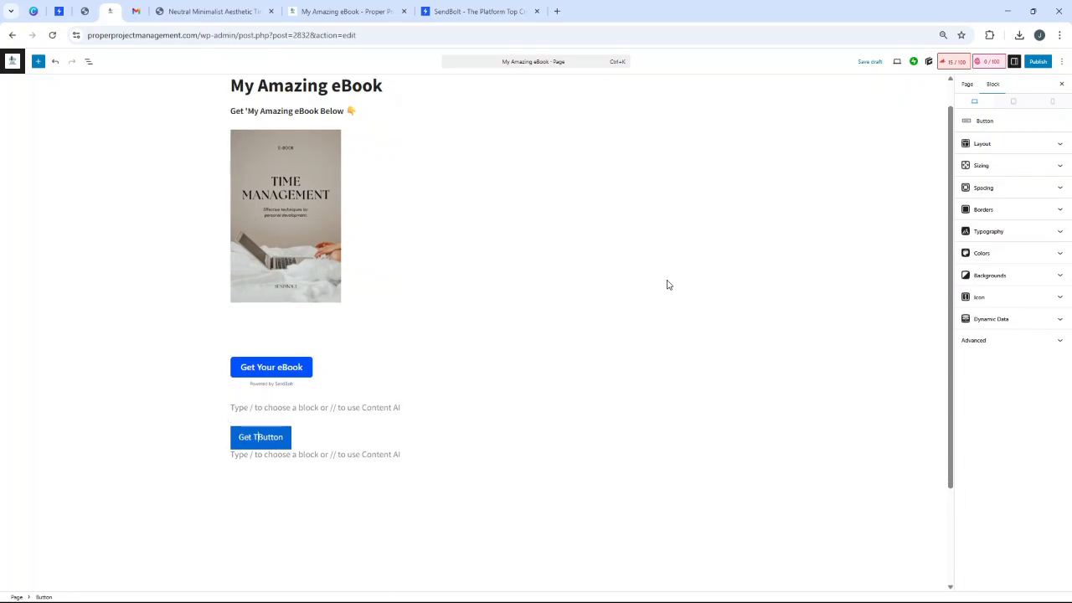
key("Delete")
key("Delete")
key("Delete")
key("Delete")
key("Delete")
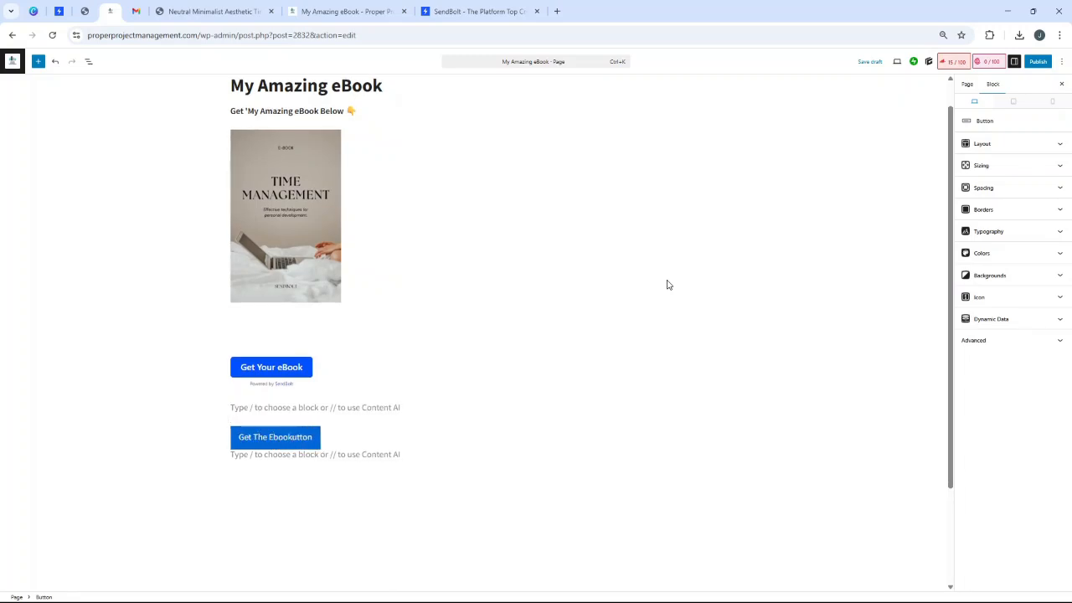
key("BackSpace")
key("BackSpace")
key("BackSpace")
key("BackSpace")
key("BackSpace")
key("BackSpace")
type("eBook")
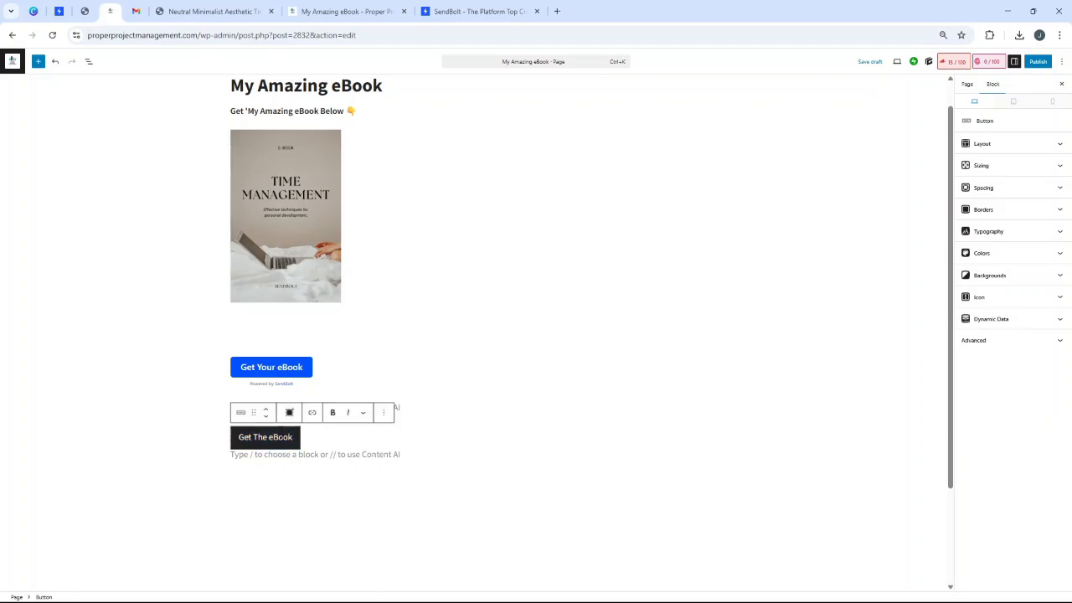
- Link Get The eBook to the My Best eBook sales page URL copied from SendBolt's selling options
left_click(311, 413)
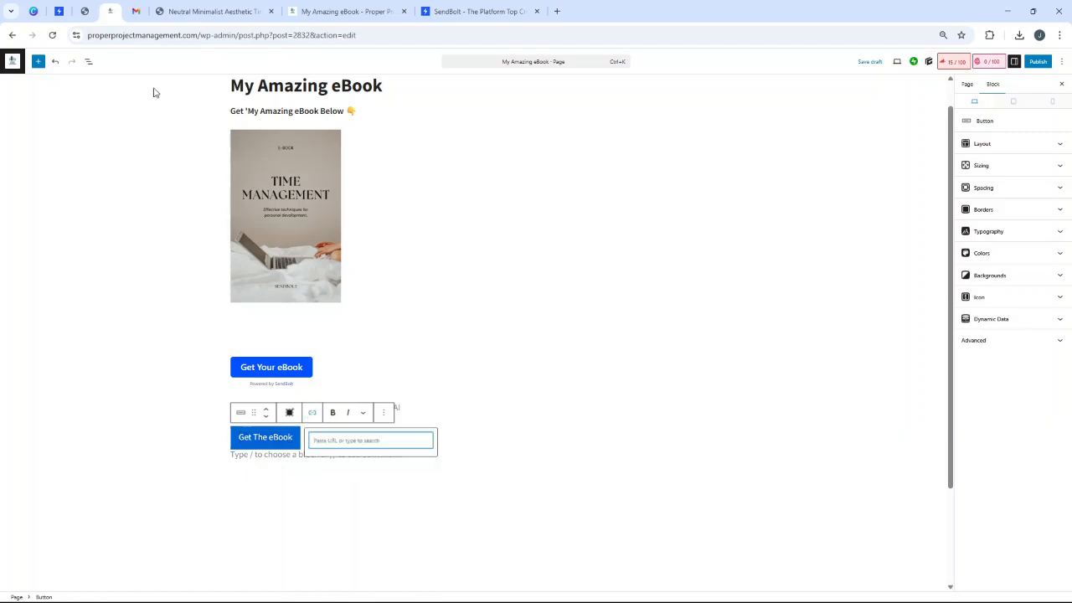
left_click(56, 8)
left_click(85, 11)
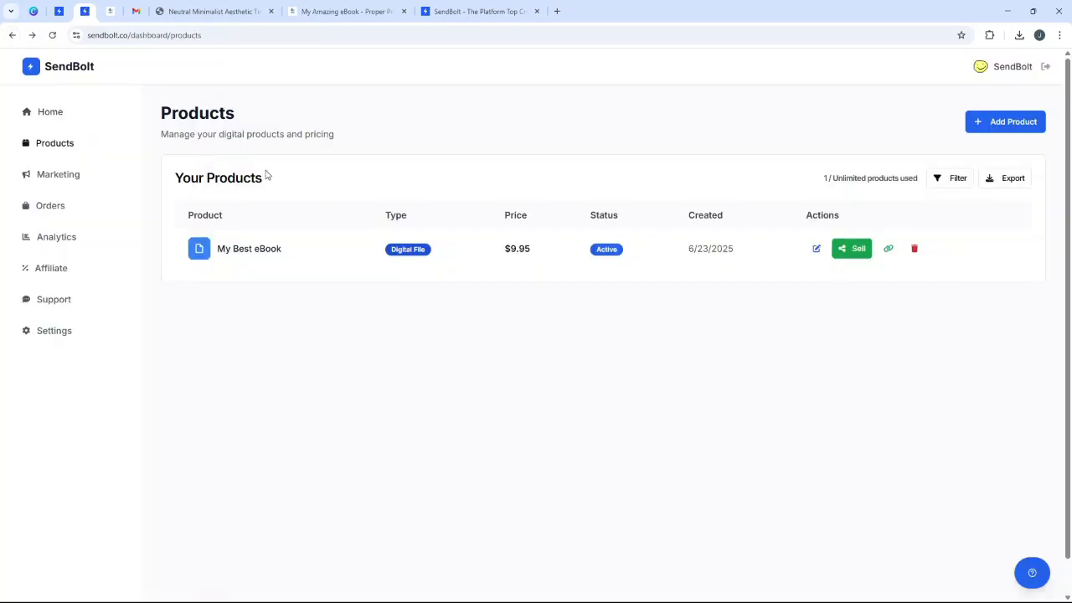
left_click(851, 248)
double_click(599, 309)
left_click(744, 310)
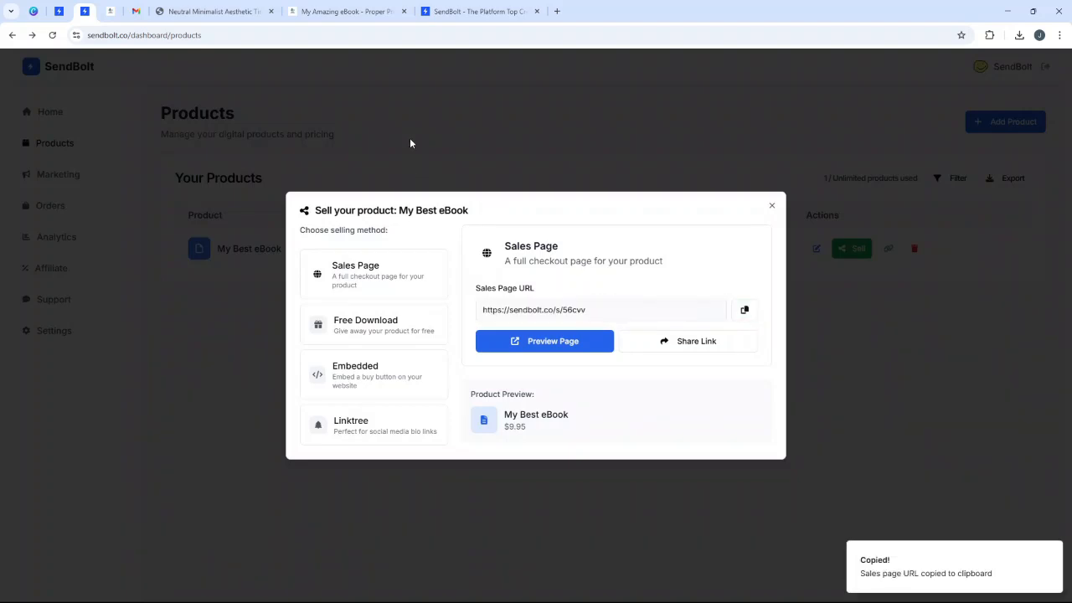
left_click(109, 11)
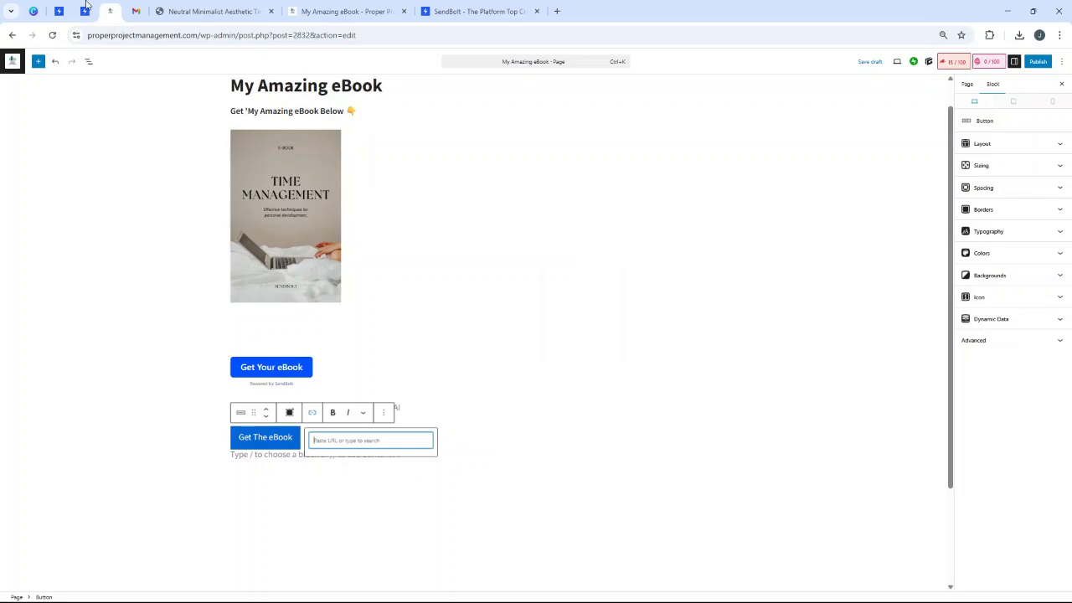
key("ctrl+v")
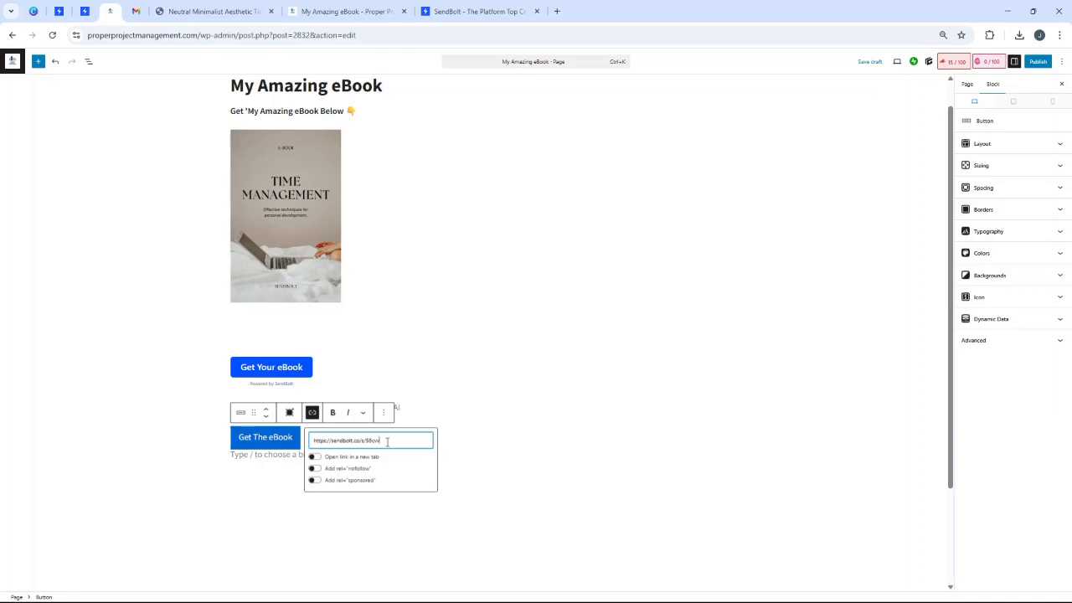
left_click(330, 453)
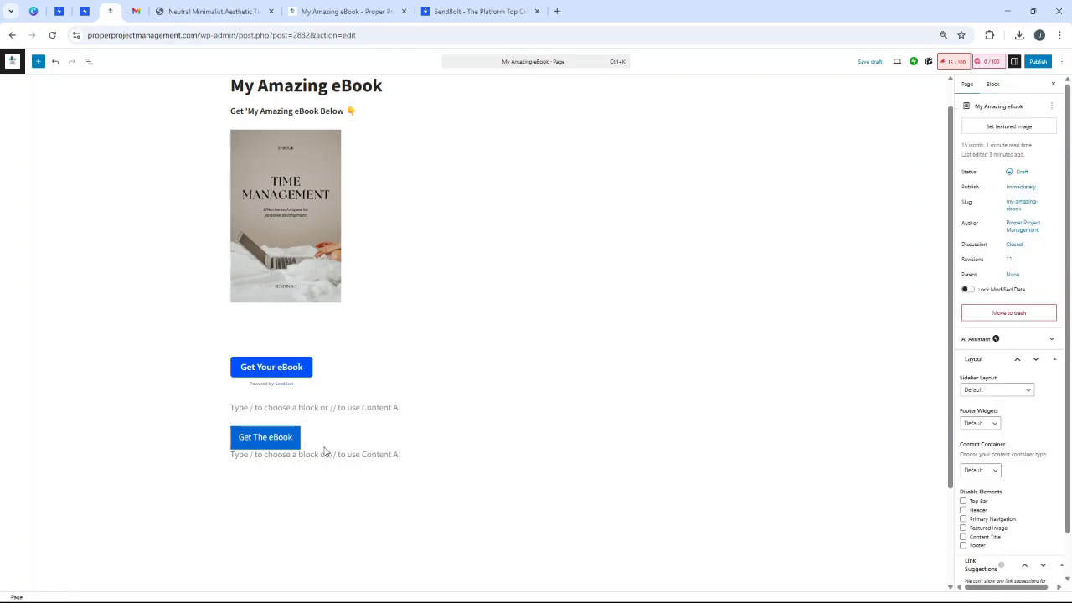
left_click(269, 437)
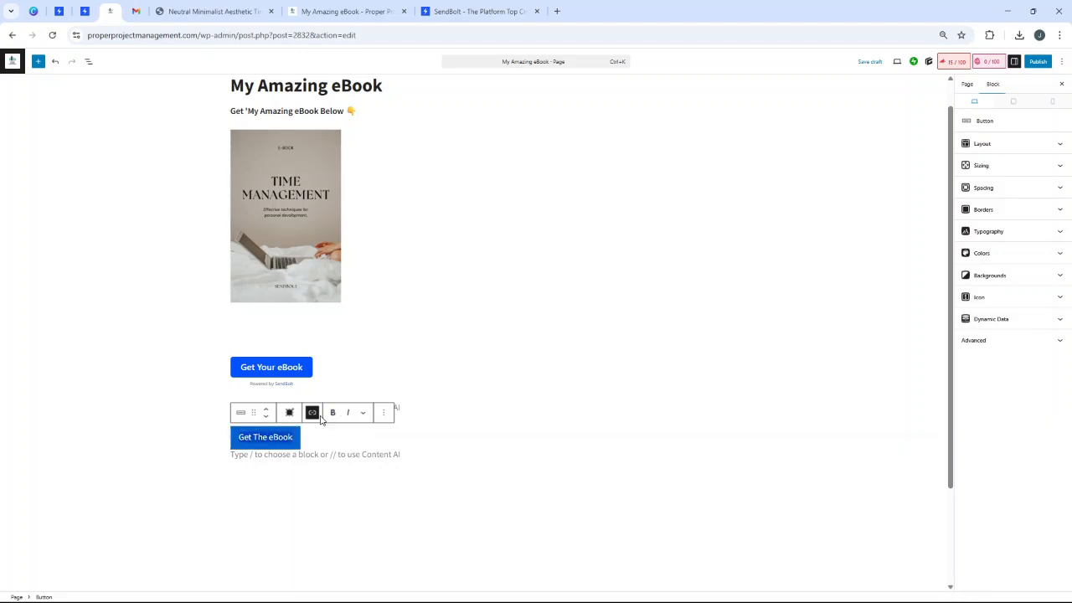
left_click(312, 412)
- Save the page as a draft and preview it in a new tab
left_click(871, 63)
left_click(894, 62)
left_click(842, 142)
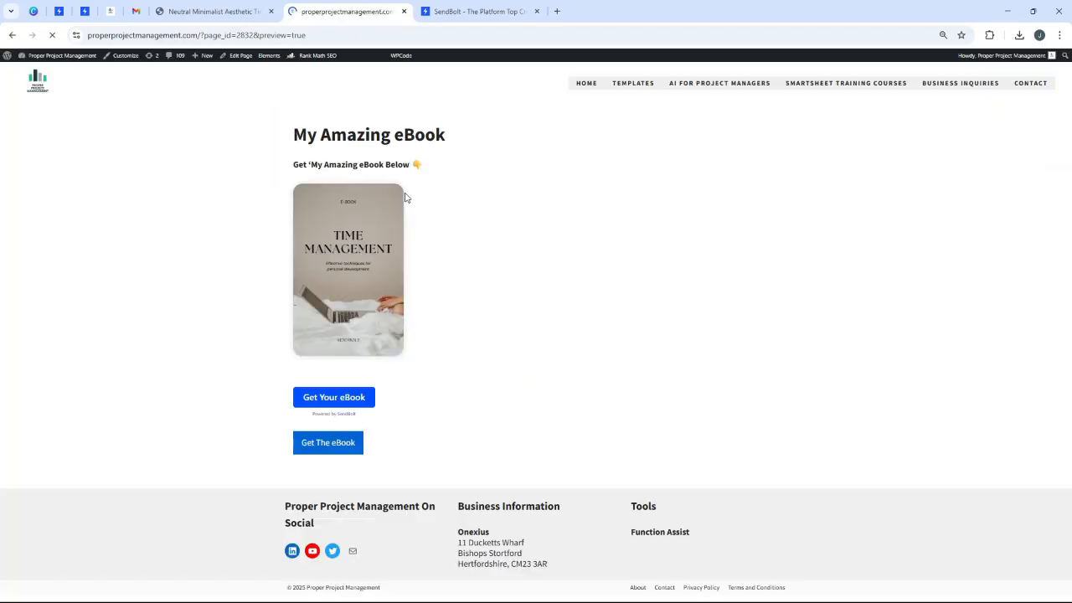
- Confirm Get The eBook opens the $9.95 My Best eBook checkout, then review Gmail, the preview and SendBolt
left_click(345, 444)
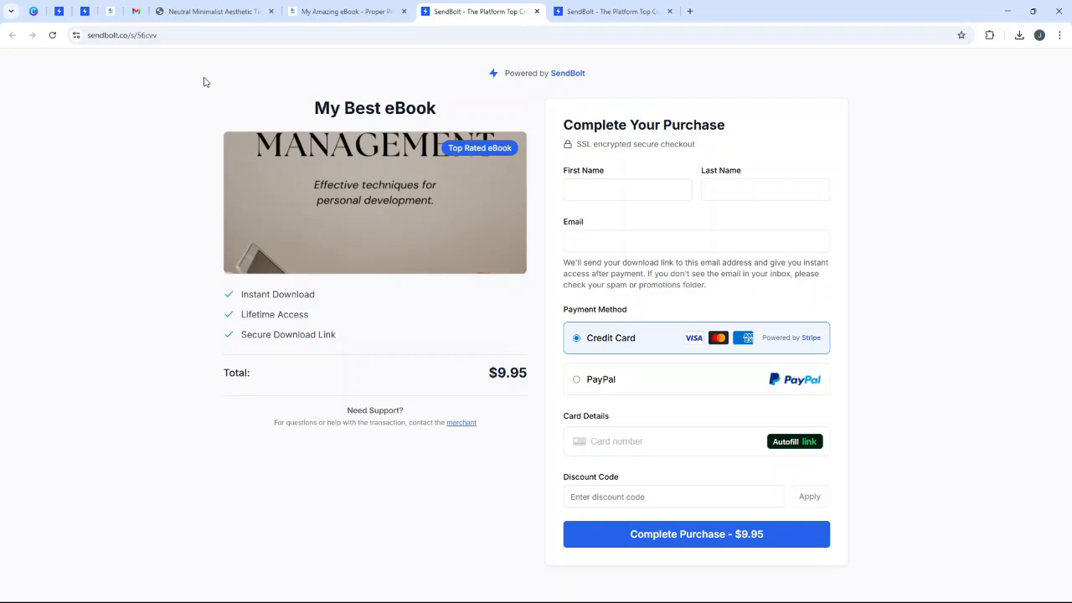
left_click(136, 11)
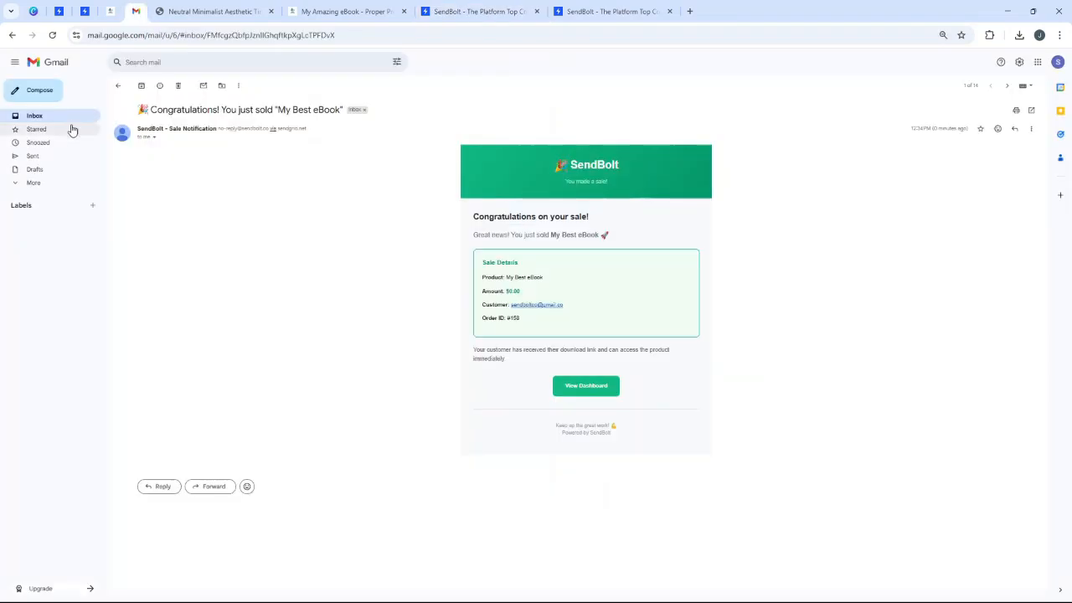
left_click(74, 124)
left_click(343, 5)
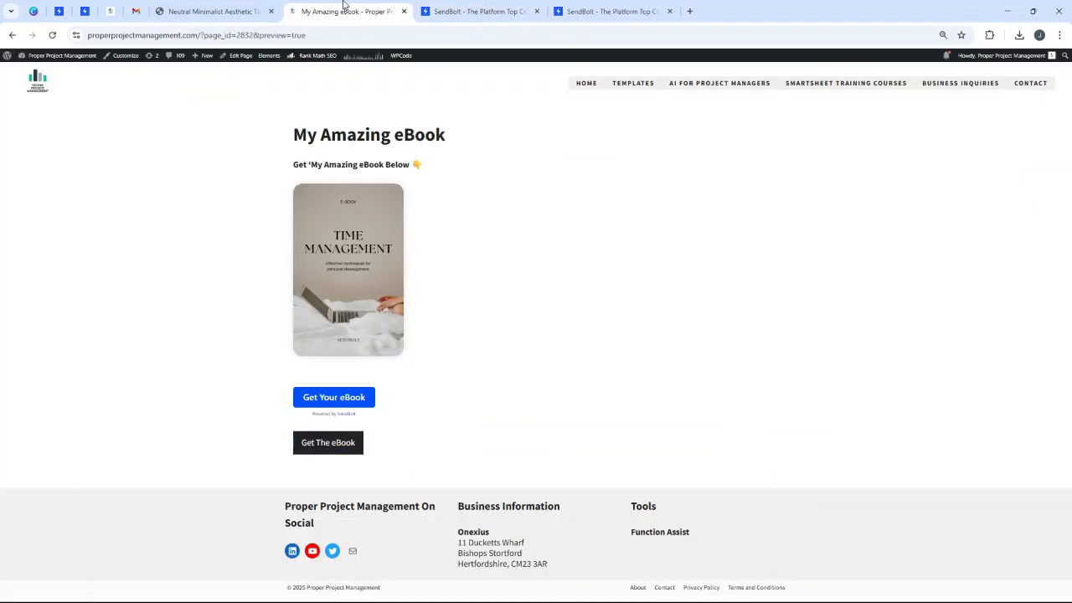
left_click(433, 10)
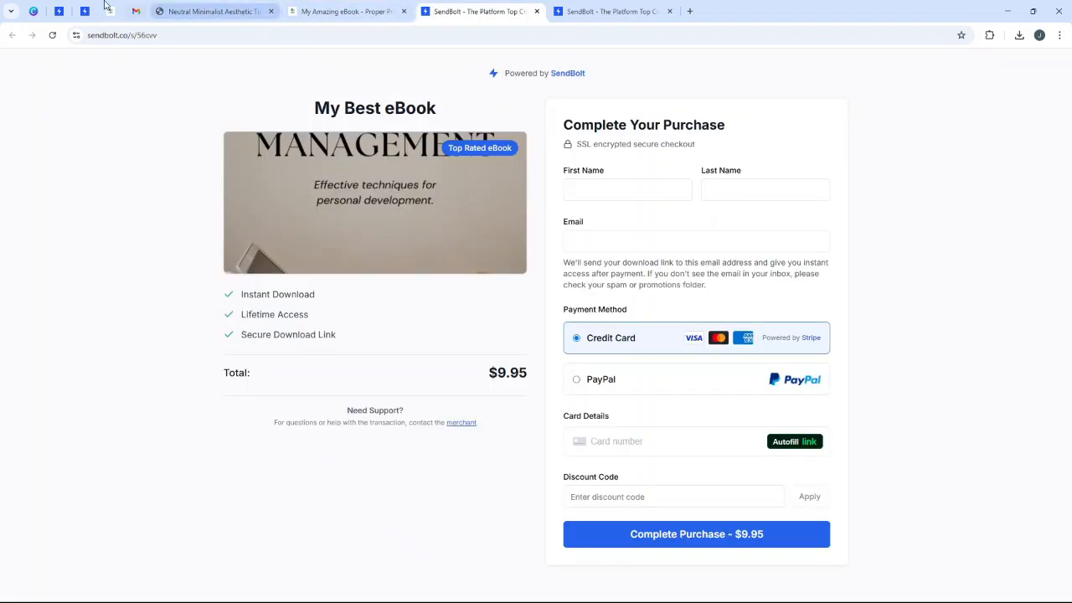
left_click(58, 11)
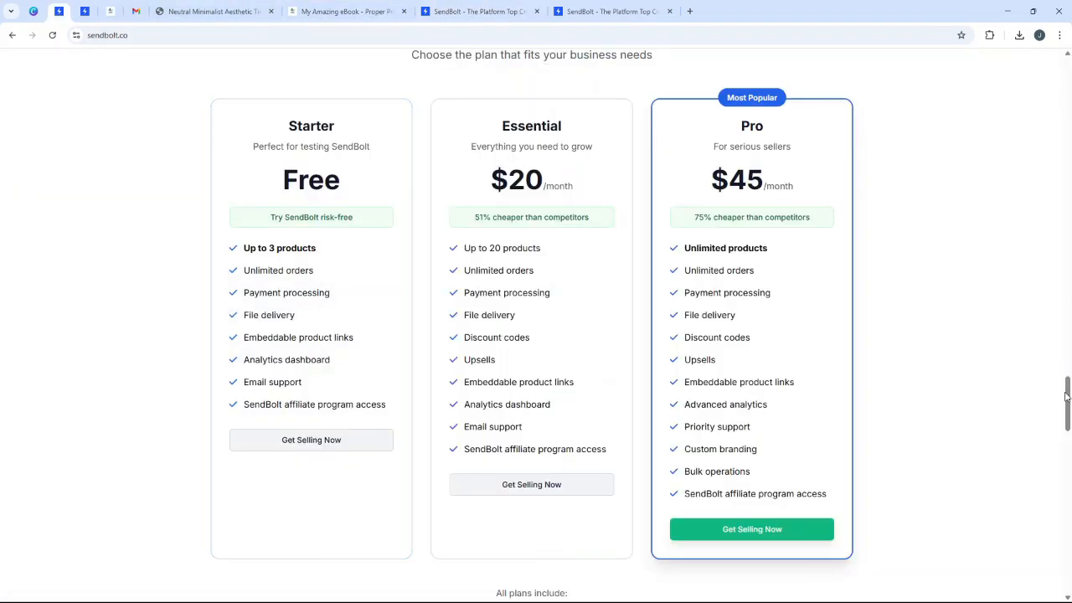
scroll(1060, 302, "up", 10)
scroll(1052, 260, "up", 10)
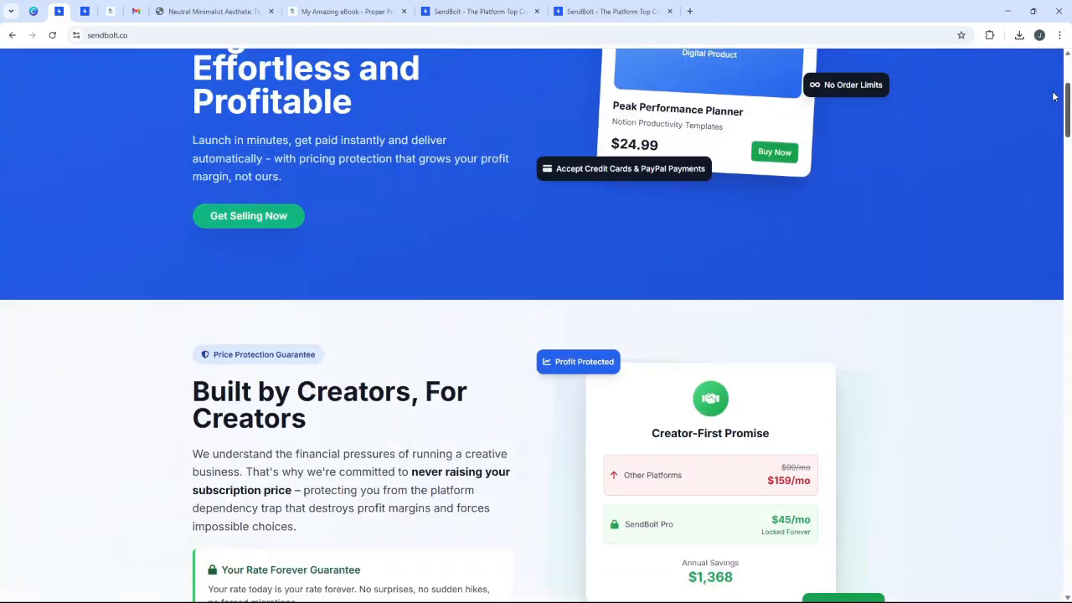